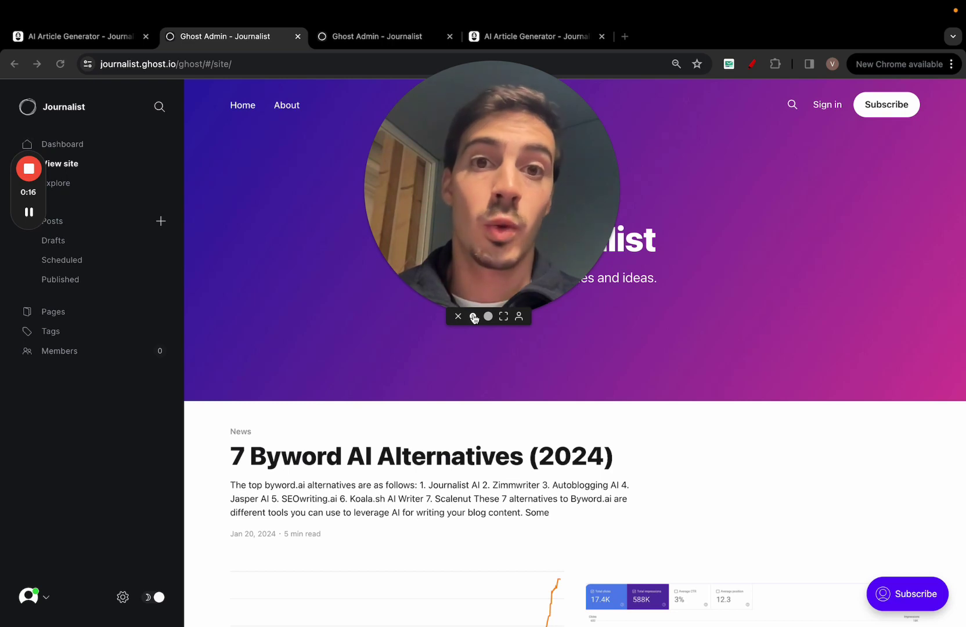
Sketch red annotation boxes over the Journalist title and hero, then clear them all.
click(473, 317)
drag(395, 328, 141, 445)
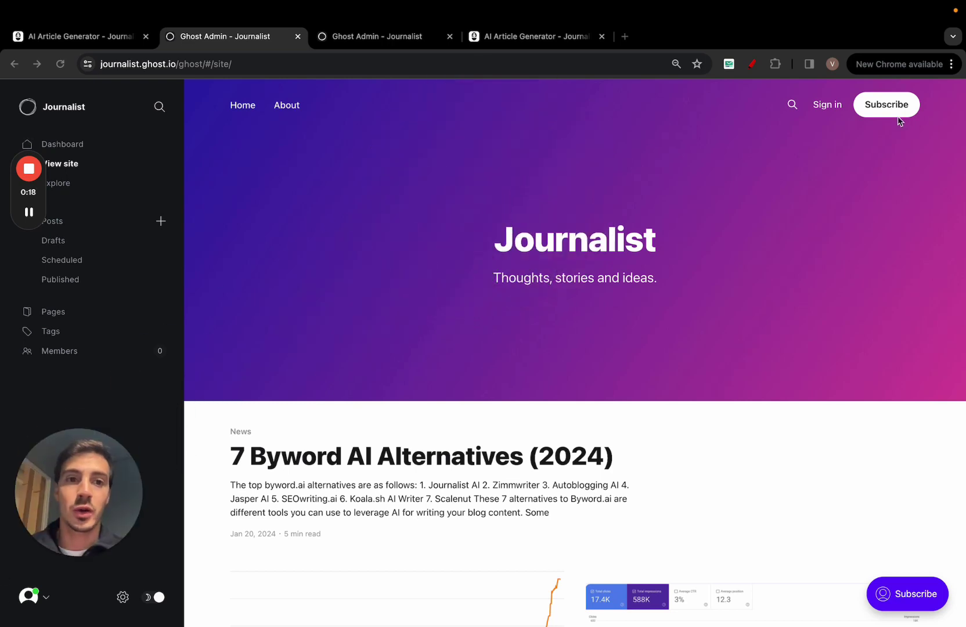
click(752, 64)
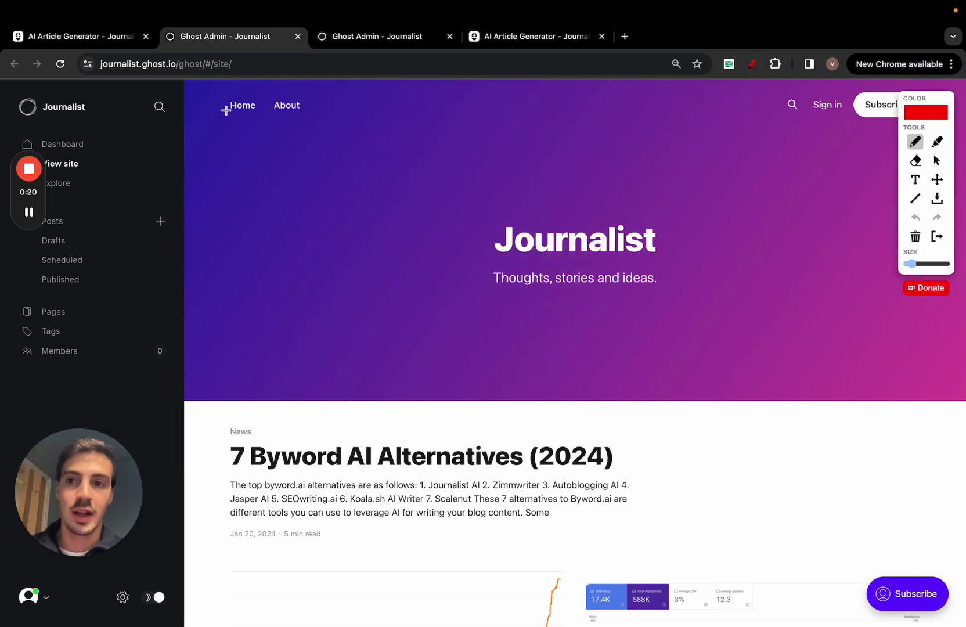
mouse_move(426, 146)
mouse_down()
mouse_move(425, 295)
mouse_move(566, 452)
mouse_move(662, 186)
mouse_move(447, 128)
mouse_move(450, 207)
mouse_move(481, 144)
mouse_move(442, 142)
mouse_up()
mouse_move(535, 148)
mouse_down()
mouse_move(534, 205)
mouse_move(569, 166)
mouse_move(545, 160)
mouse_up()
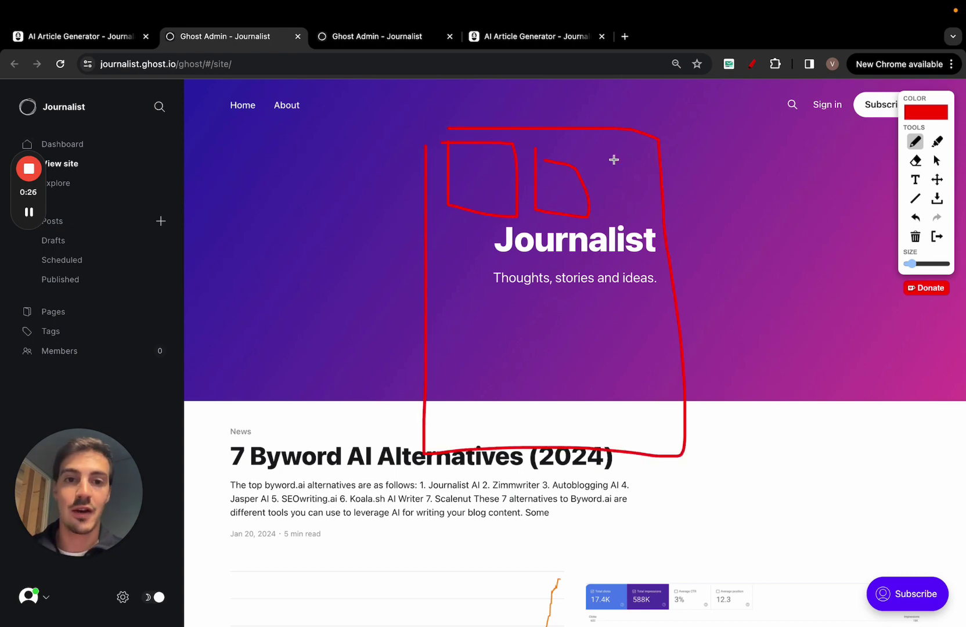
mouse_move(609, 158)
mouse_down()
mouse_move(609, 199)
mouse_move(638, 170)
mouse_move(621, 163)
mouse_up()
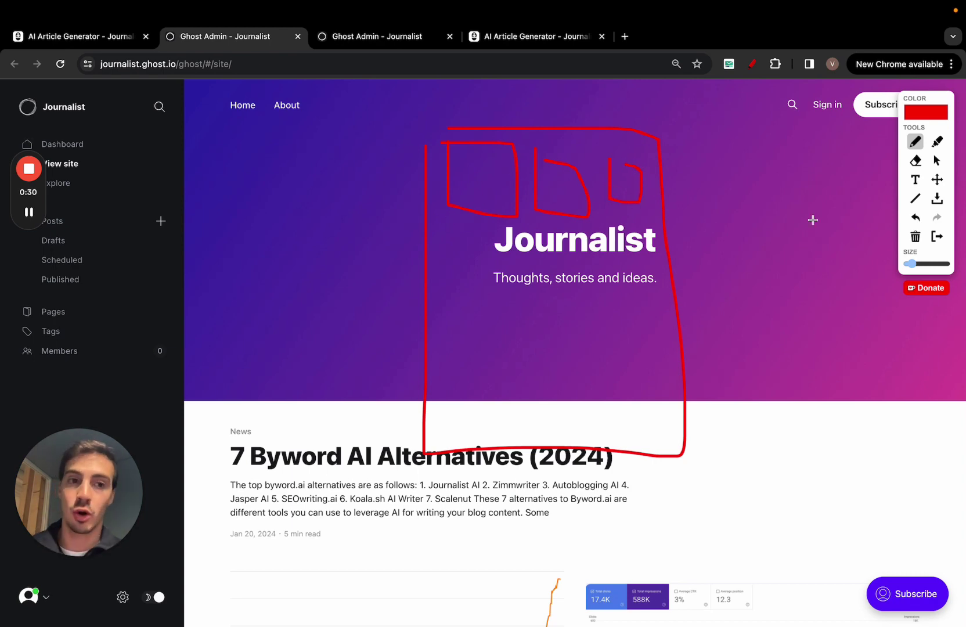
click(936, 236)
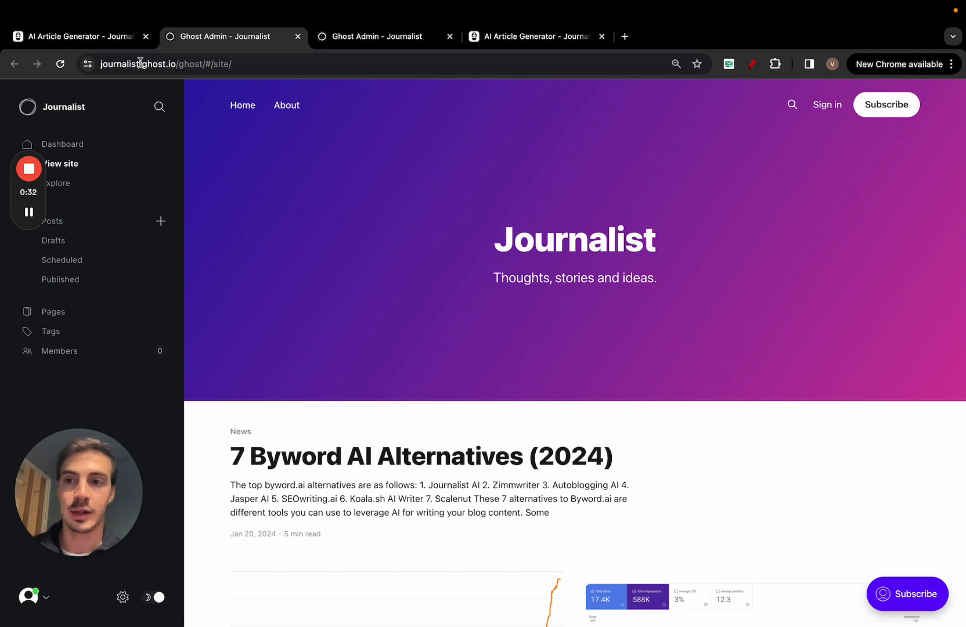
From the Journalist AI dashboard, go to Integrations and start a new Ghost integration.
click(104, 37)
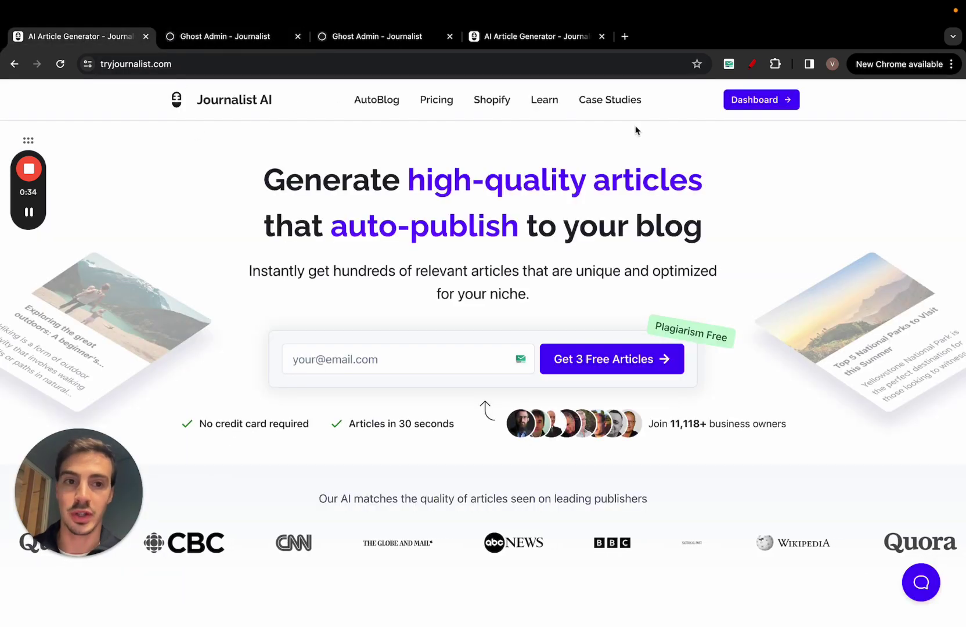
click(748, 110)
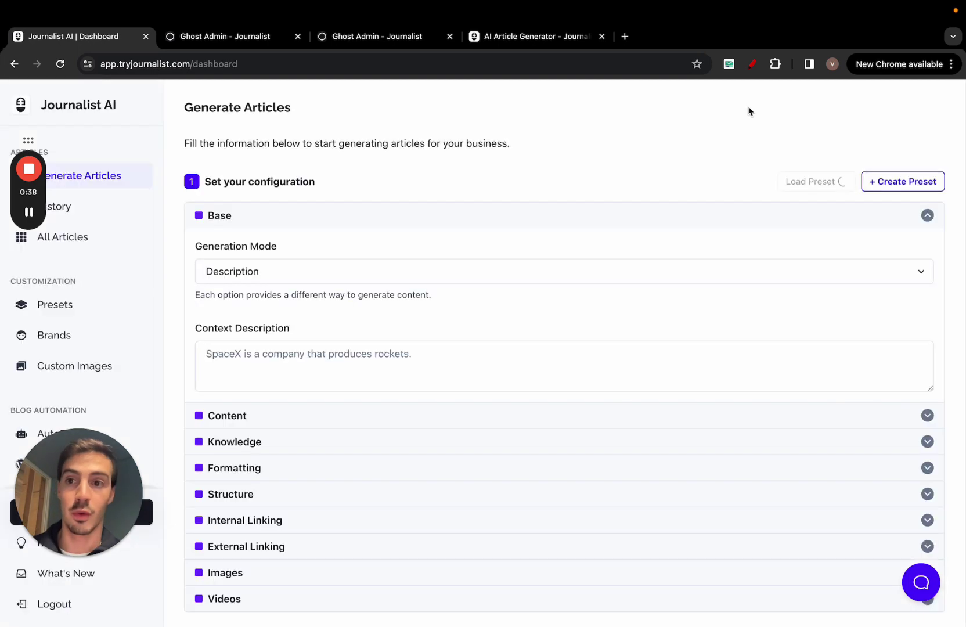
scroll(111, 346, down, 3)
click(107, 352)
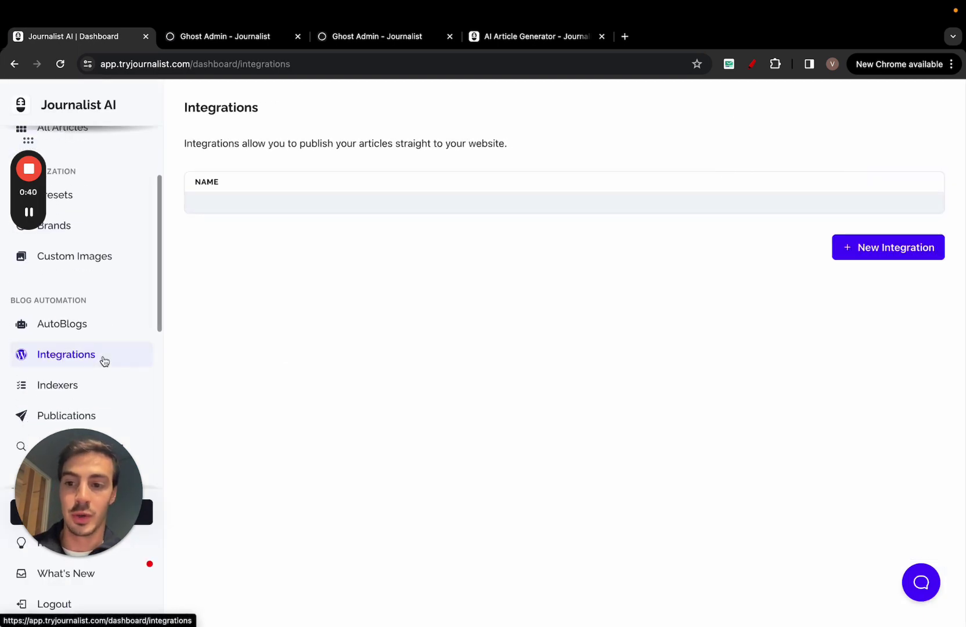
click(875, 358)
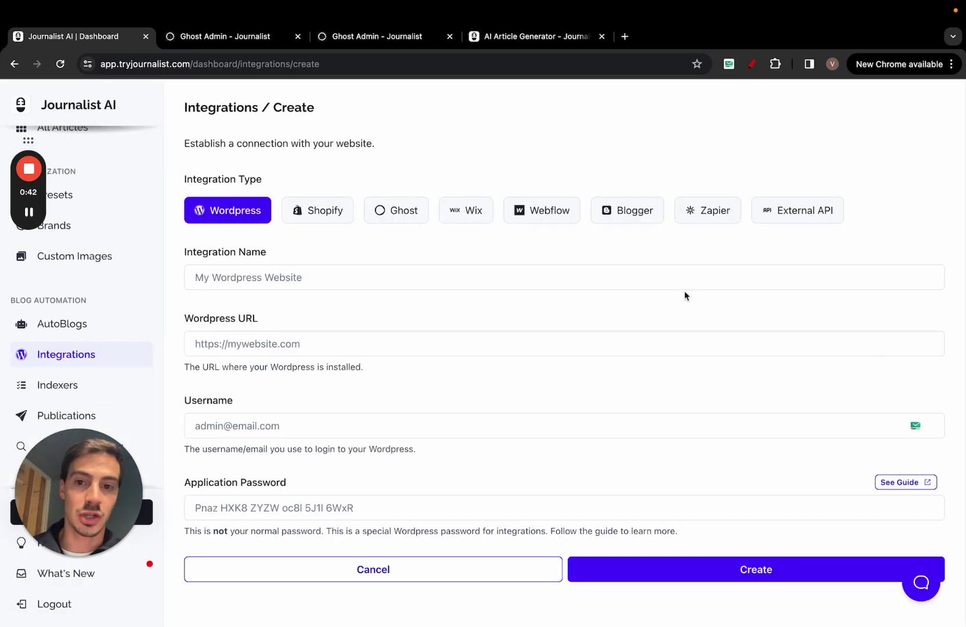
click(382, 214)
scroll(381, 216, down, 1)
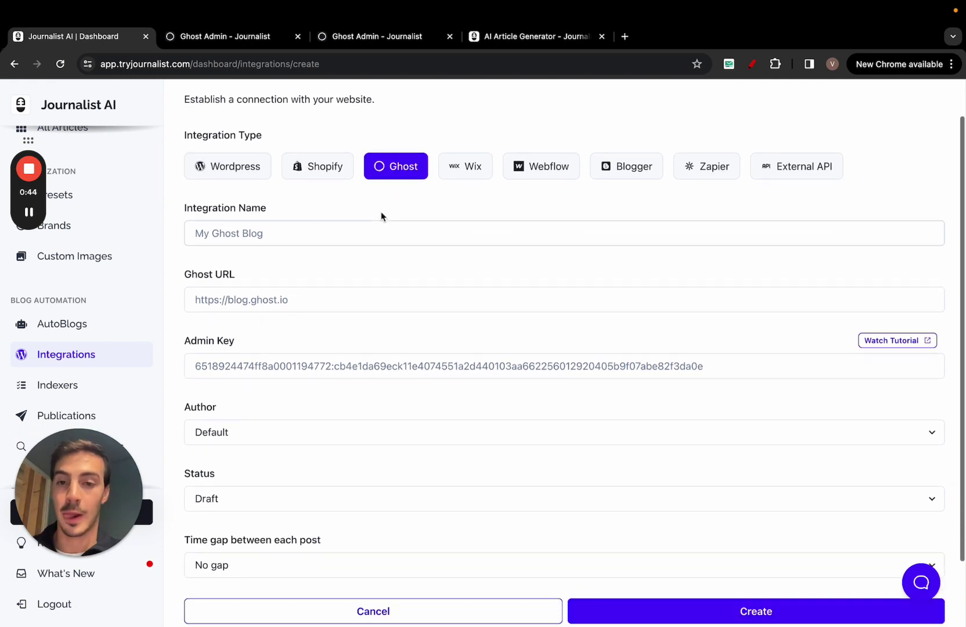
click(751, 63)
mouse_move(49, 115)
mouse_down()
mouse_move(126, 114)
mouse_move(104, 158)
mouse_move(457, 283)
mouse_up()
mouse_move(486, 168)
mouse_down()
mouse_move(593, 440)
mouse_move(658, 427)
mouse_move(636, 105)
mouse_move(483, 135)
mouse_move(488, 171)
mouse_up()
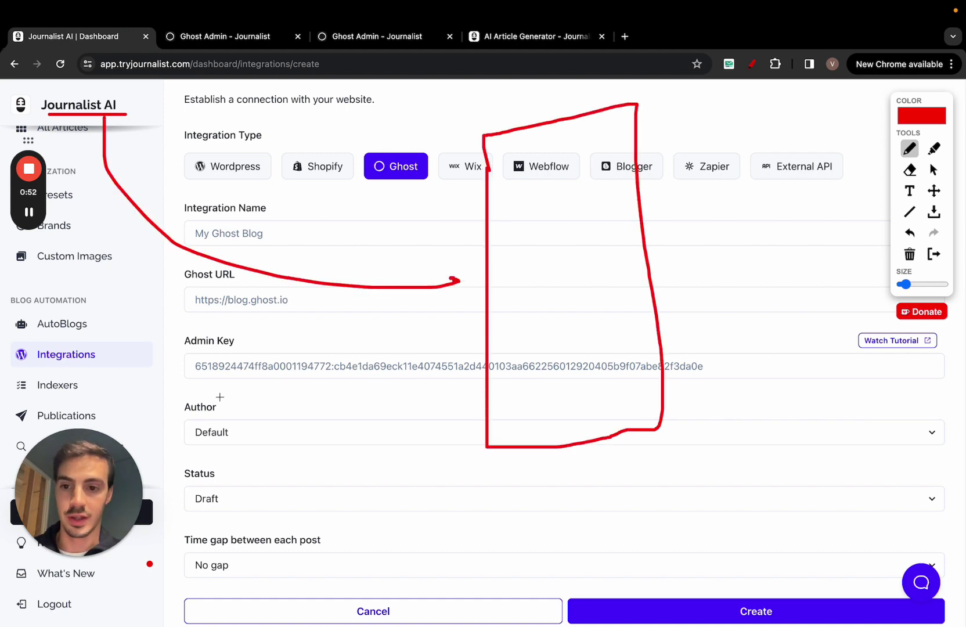
mouse_move(541, 82)
mouse_down()
mouse_move(530, 110)
mouse_move(538, 96)
mouse_up()
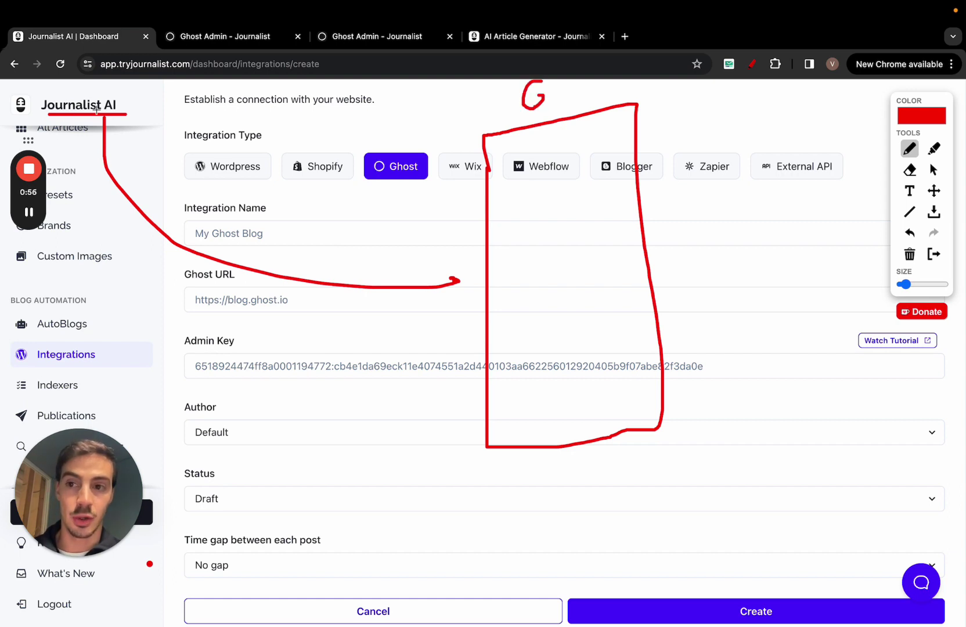
mouse_move(209, 206)
mouse_down()
mouse_move(188, 229)
mouse_move(250, 238)
mouse_move(295, 203)
mouse_move(290, 230)
mouse_up()
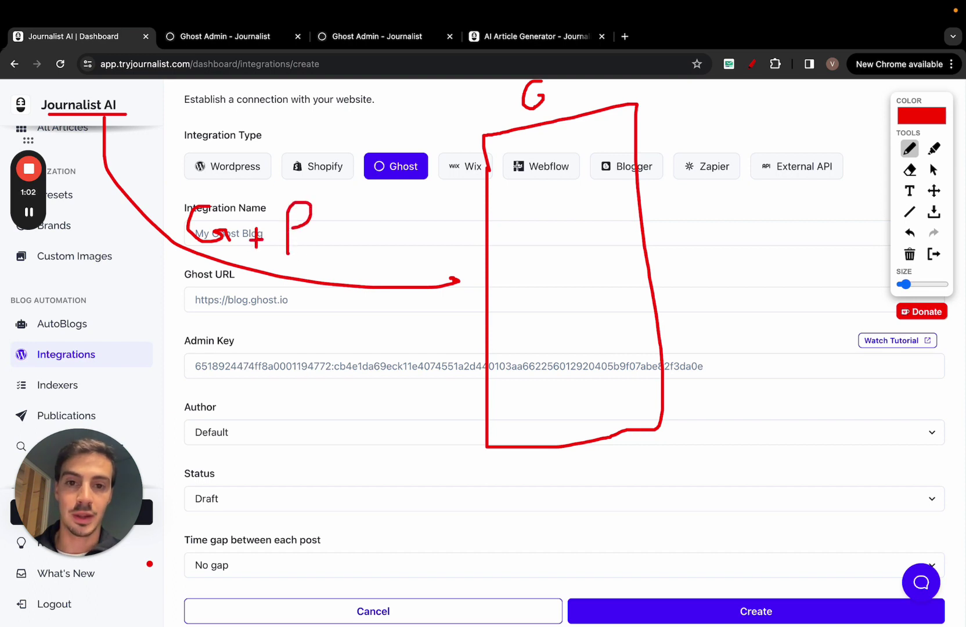
click(503, 155)
click(570, 150)
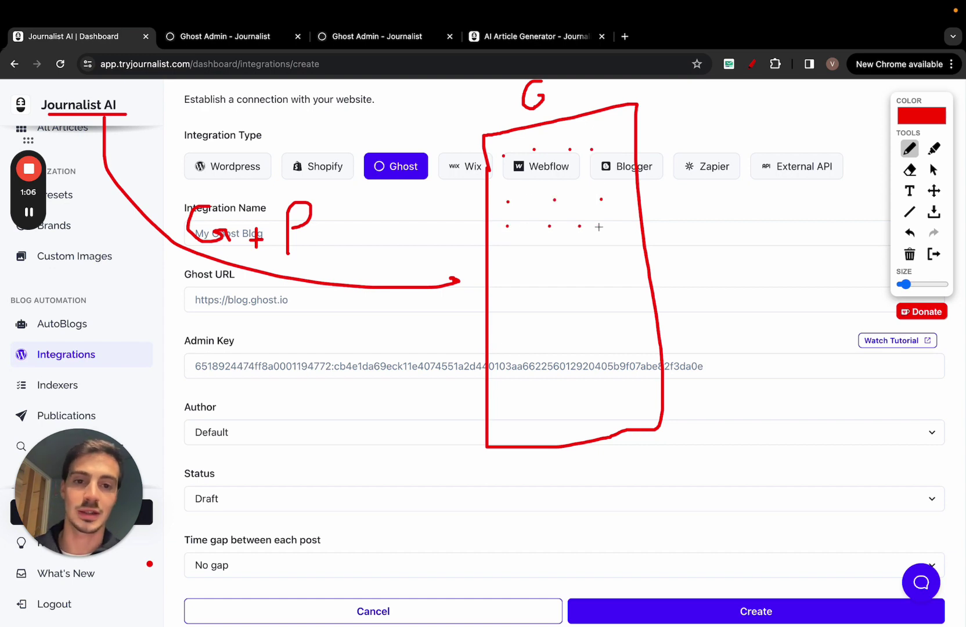
click(599, 226)
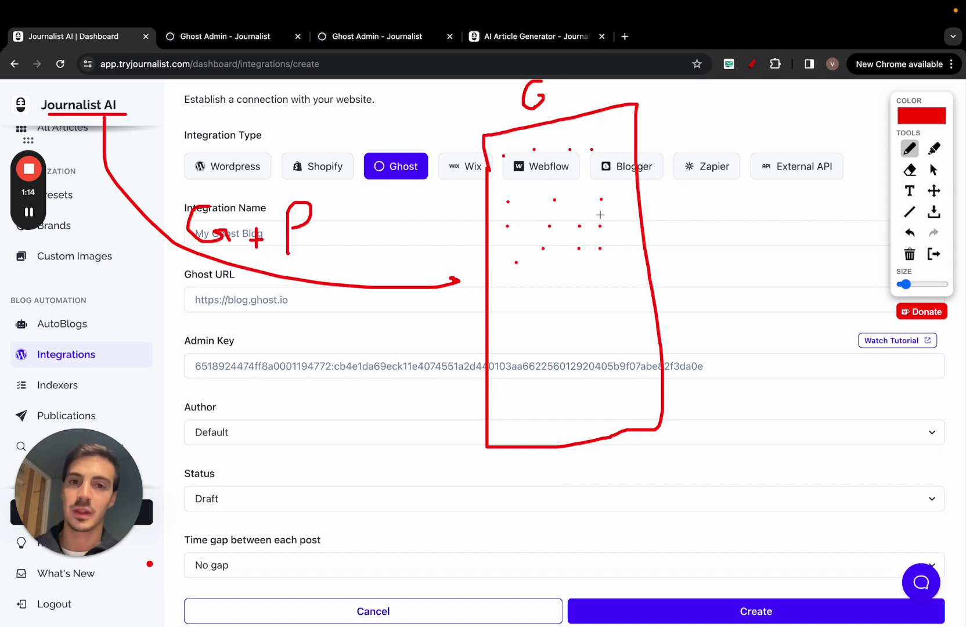
mouse_move(656, 226)
mouse_down()
mouse_move(707, 221)
mouse_move(752, 239)
mouse_up()
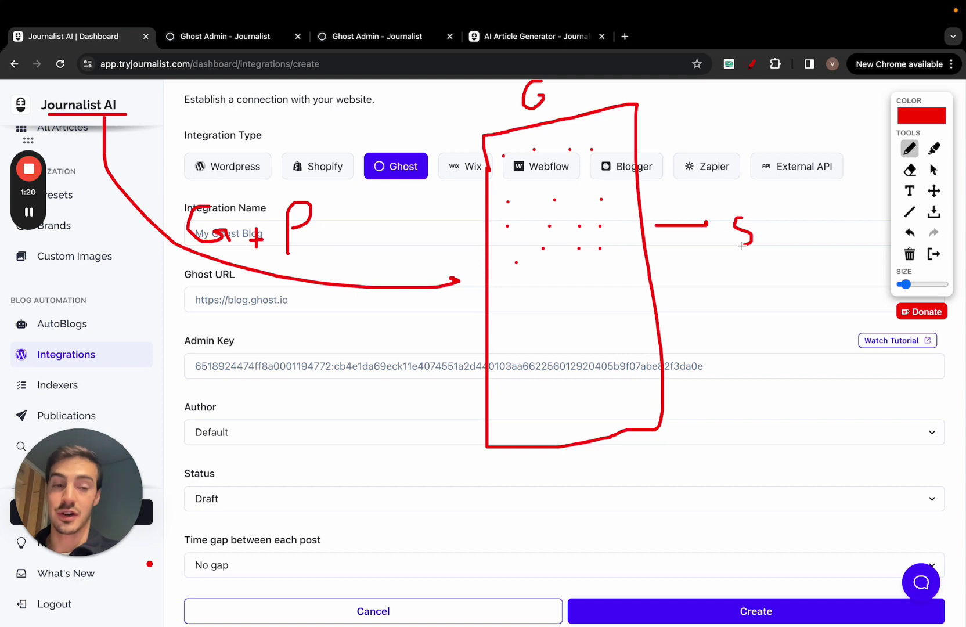
click(933, 254)
click(226, 37)
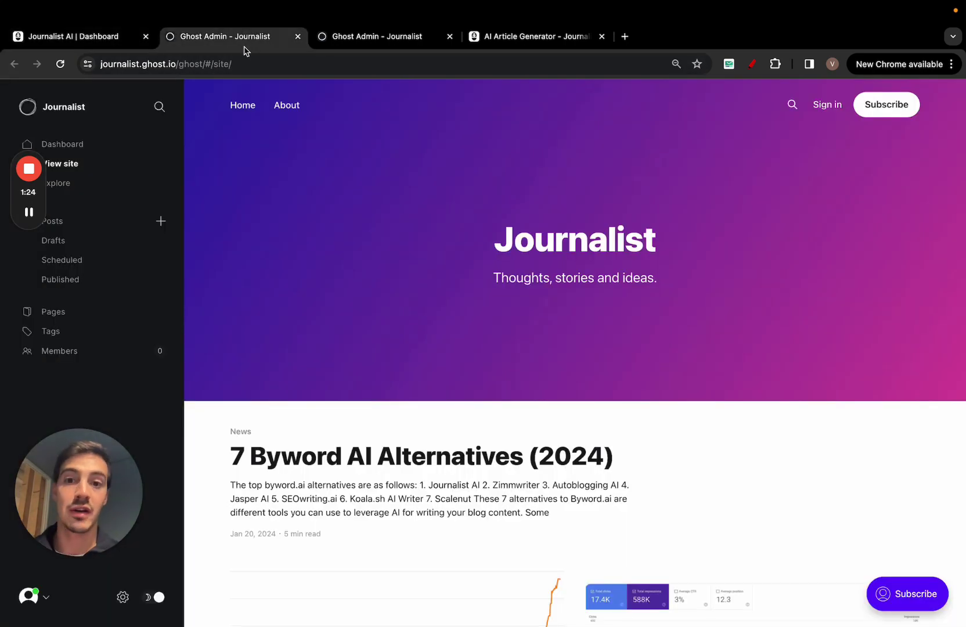
scroll(362, 209, down, 15)
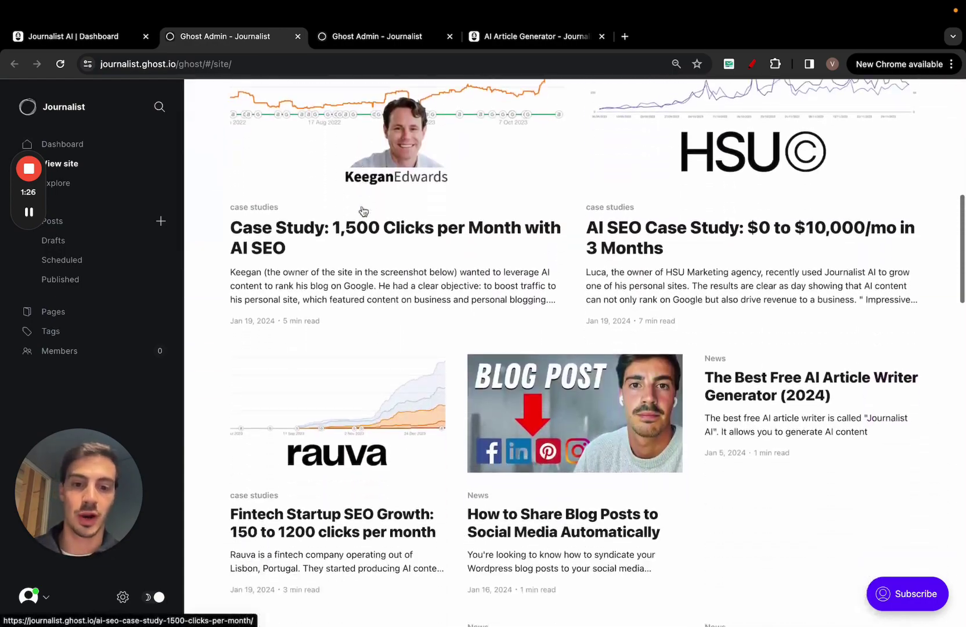
scroll(362, 210, up, 5)
click(345, 506)
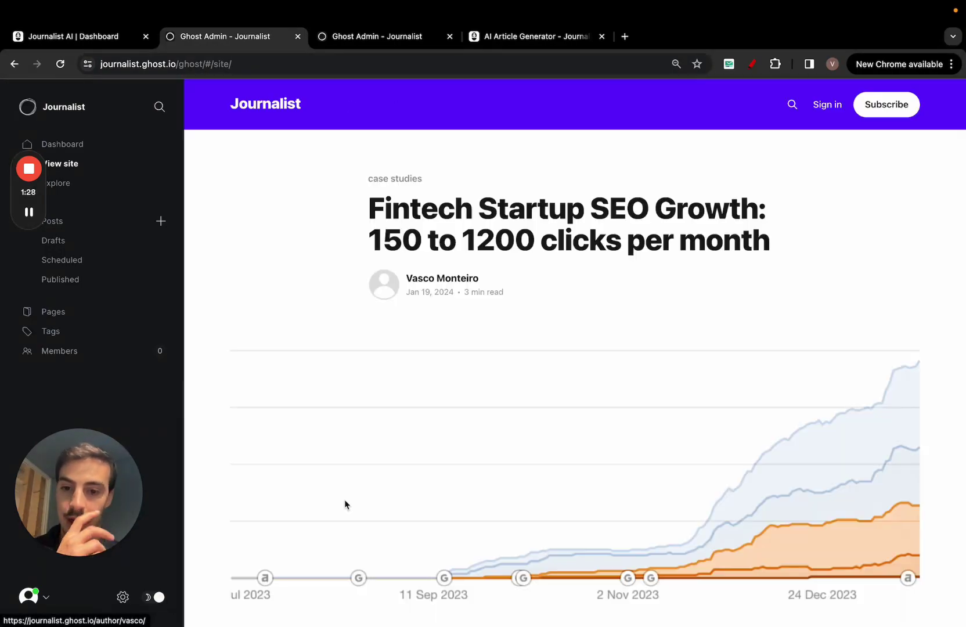
scroll(469, 396, down, 10)
scroll(469, 396, up, 10)
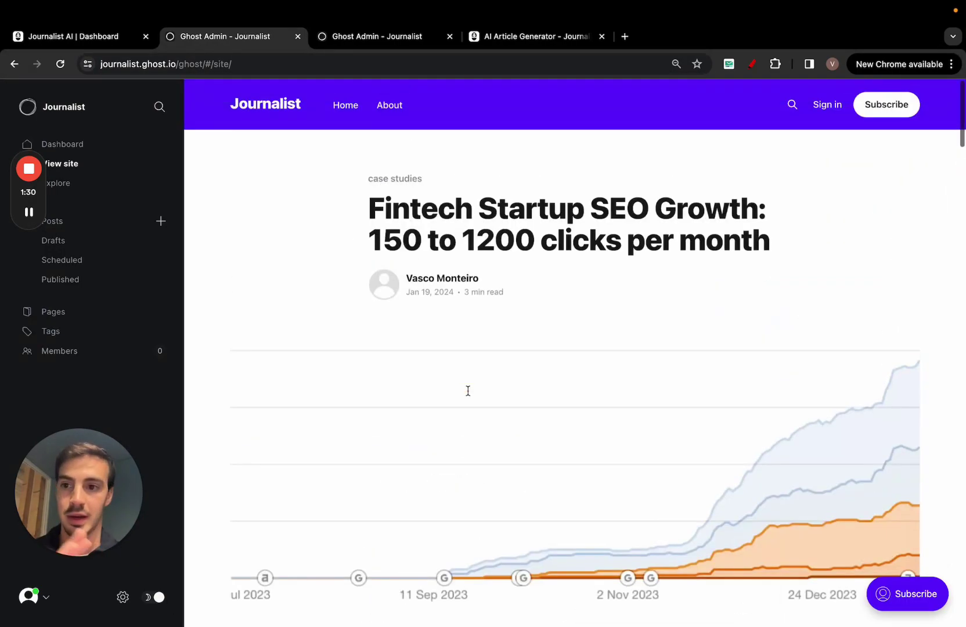
scroll(470, 395, left, 5)
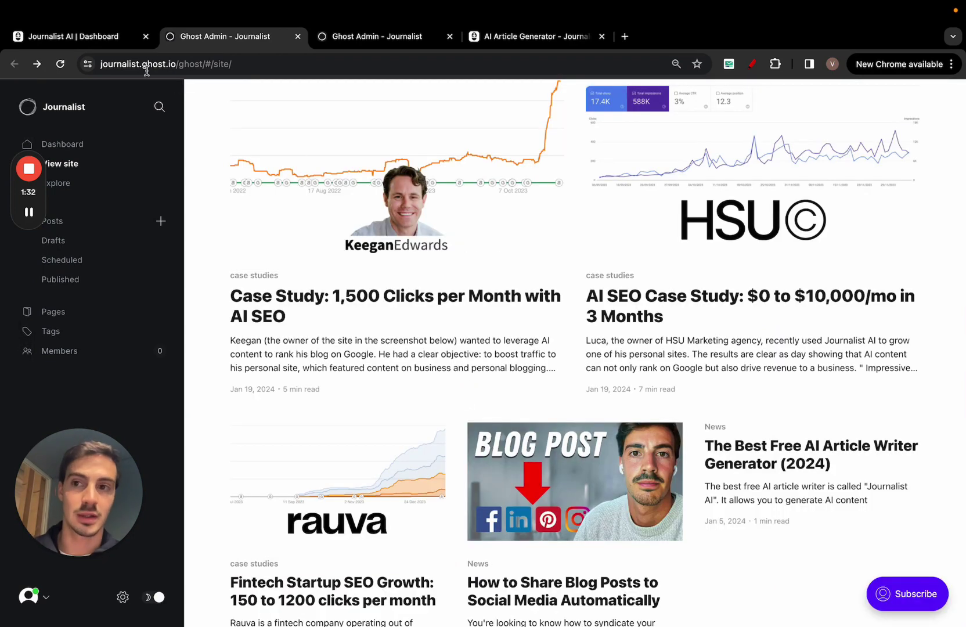
click(112, 42)
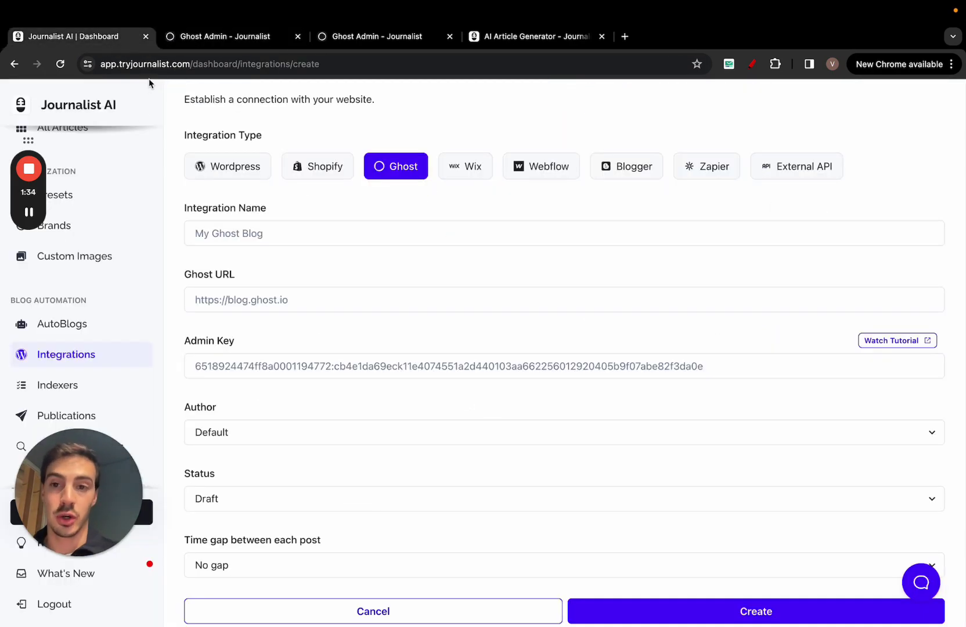
Zoom the page to 90% and enter 'My Ghost Site' as the integration name.
scroll(129, 232, up, 3)
scroll(122, 267, down, 5)
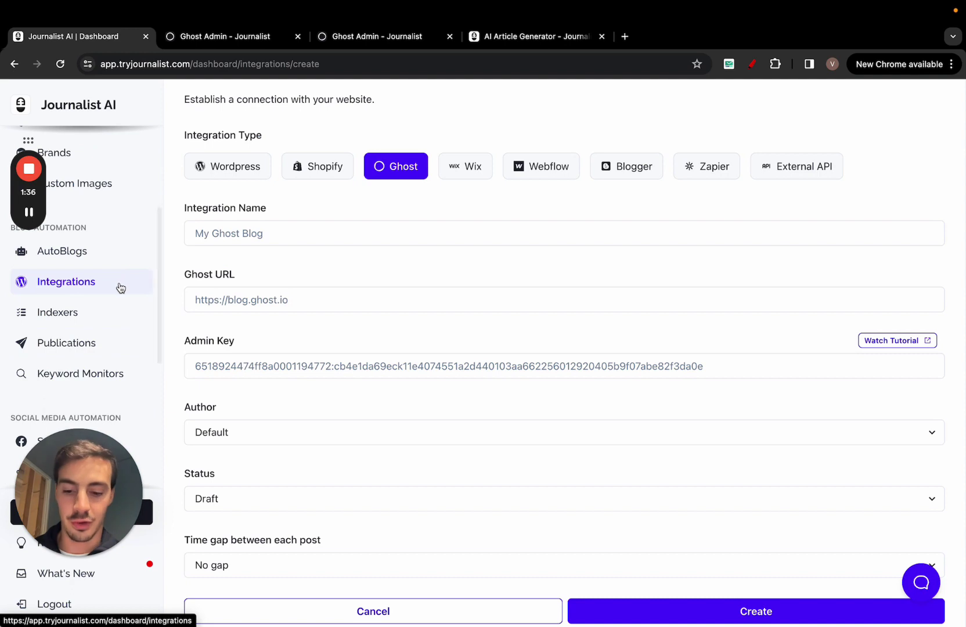
key(super+minus)
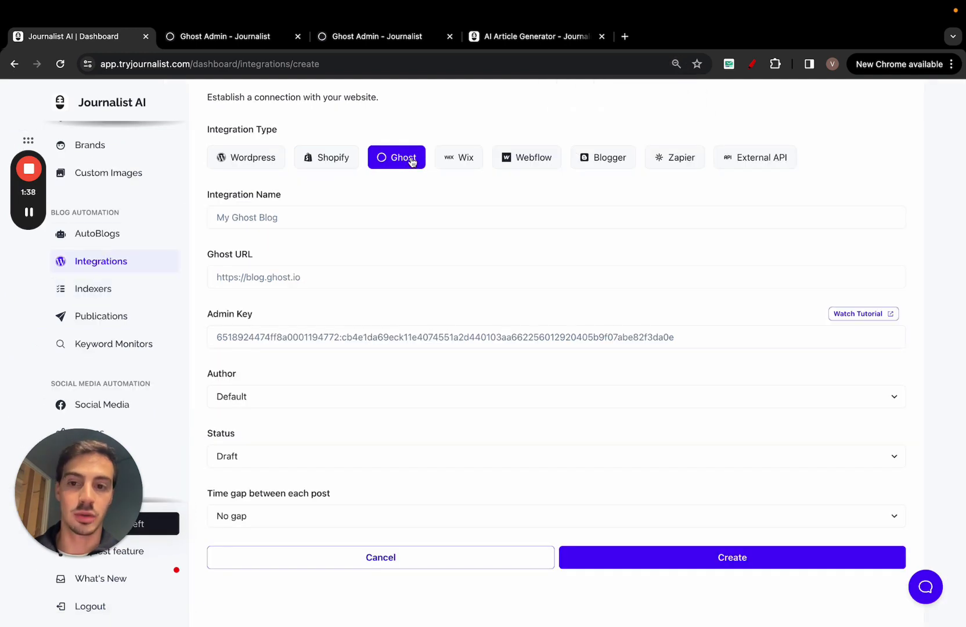
click(315, 220)
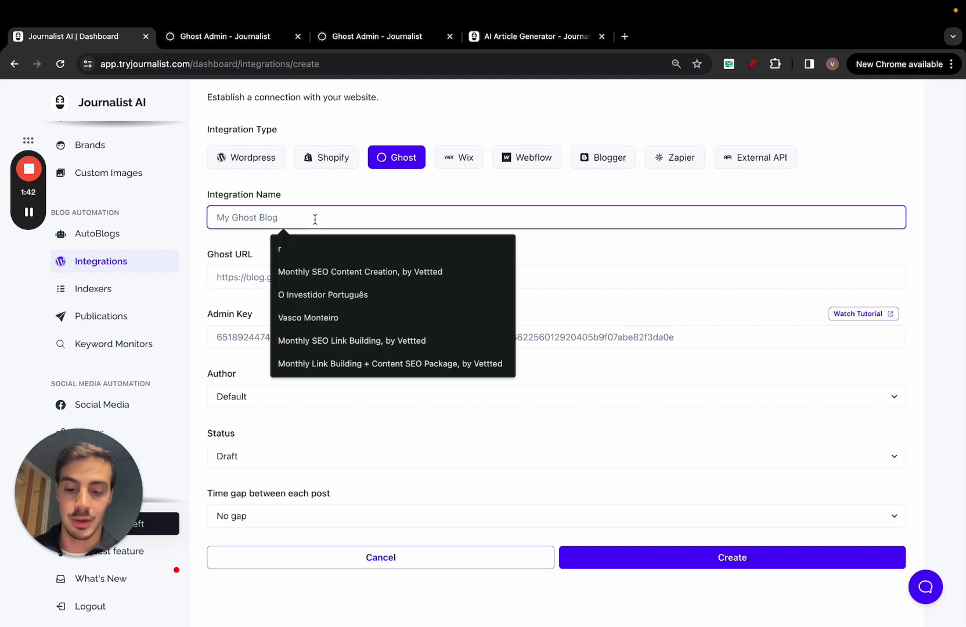
text(My Gjost Blog)
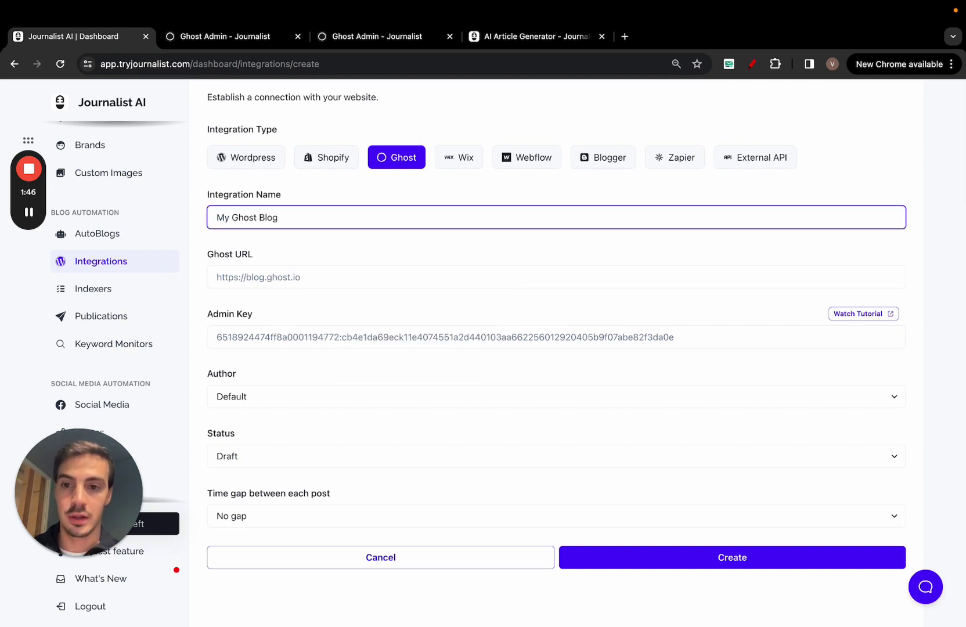
key(BackSpace)
key(BackSpace)
key(BackSpace)
key(BackSpace)
text(sITE)
key(BackSpace)
key(BackSpace)
key(BackSpace)
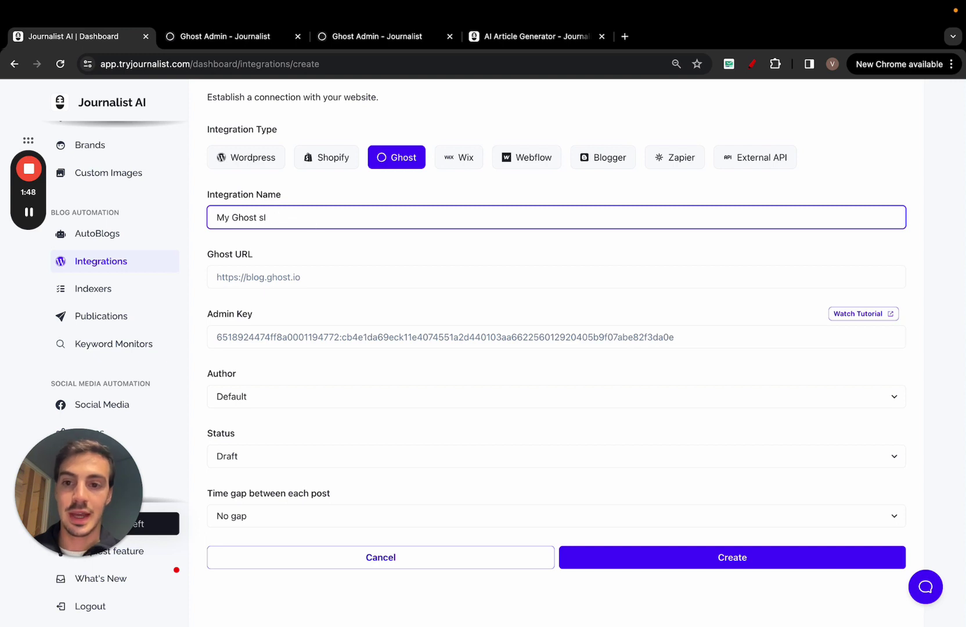
text(ite)
key(Tab)
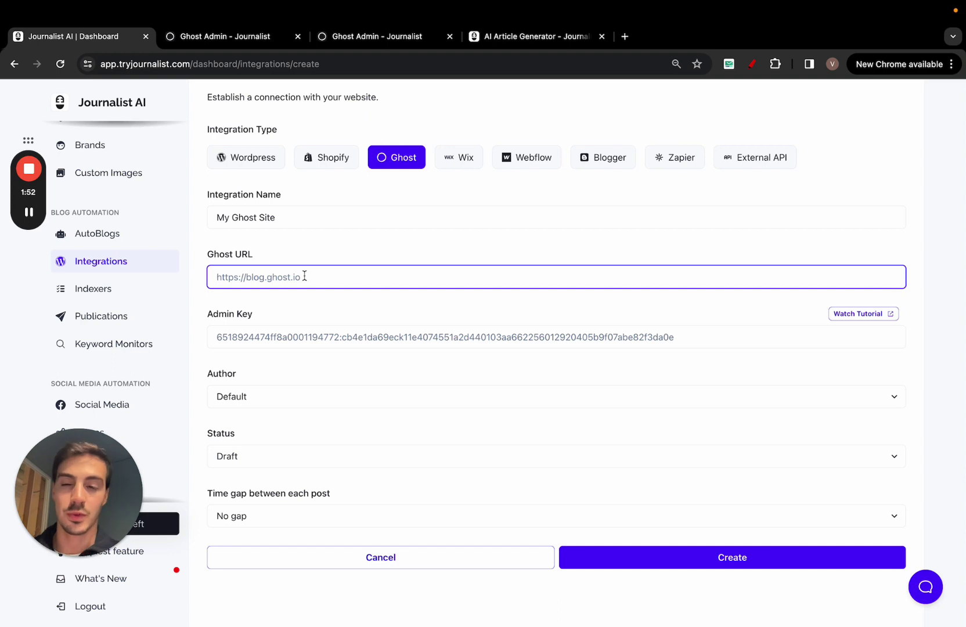
Keep Default as the post author and Draft as the post status after glancing at Ghost admin.
scroll(304, 276, down, 1)
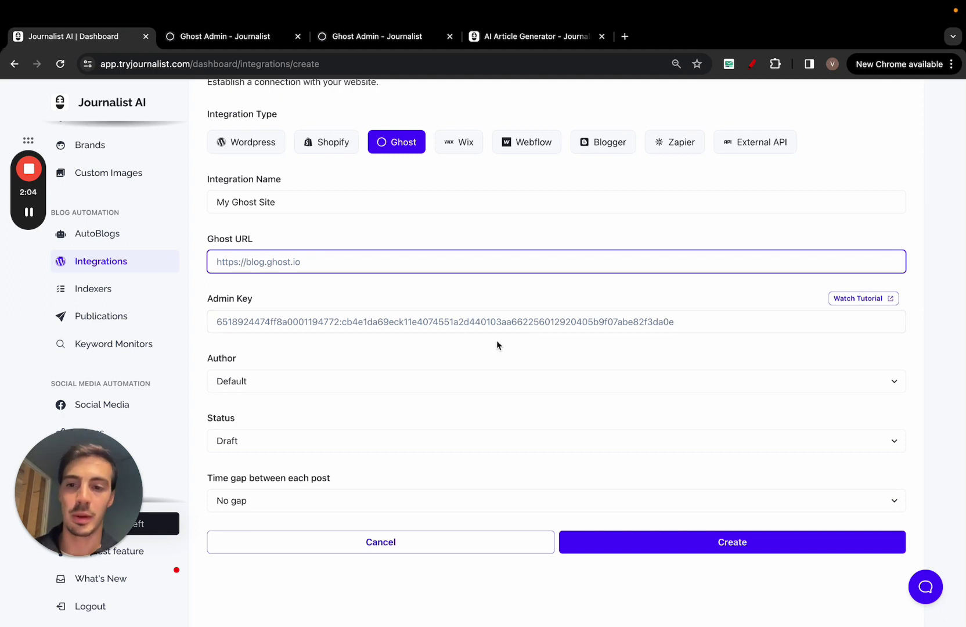
click(350, 381)
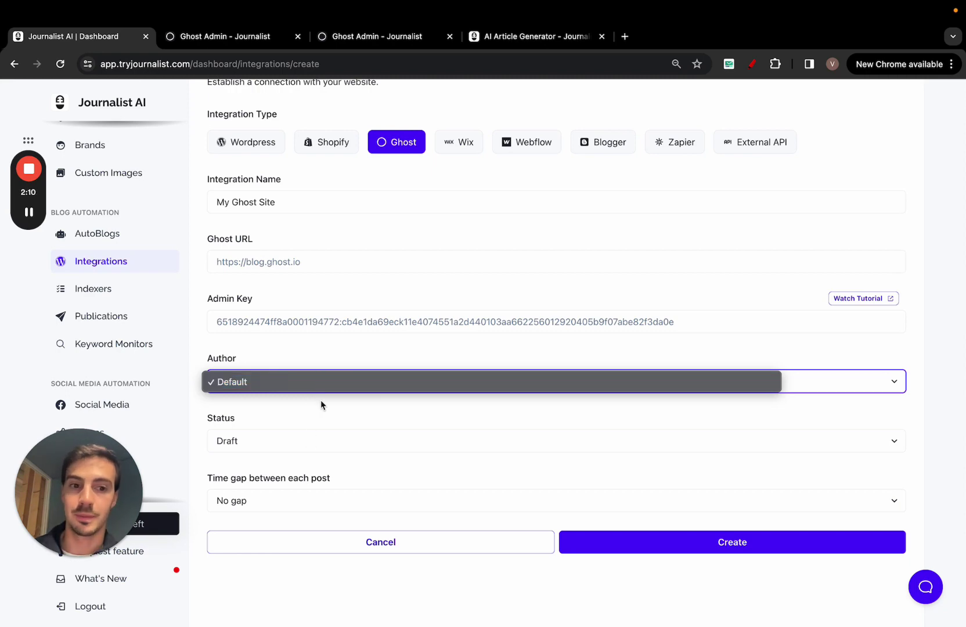
click(310, 363)
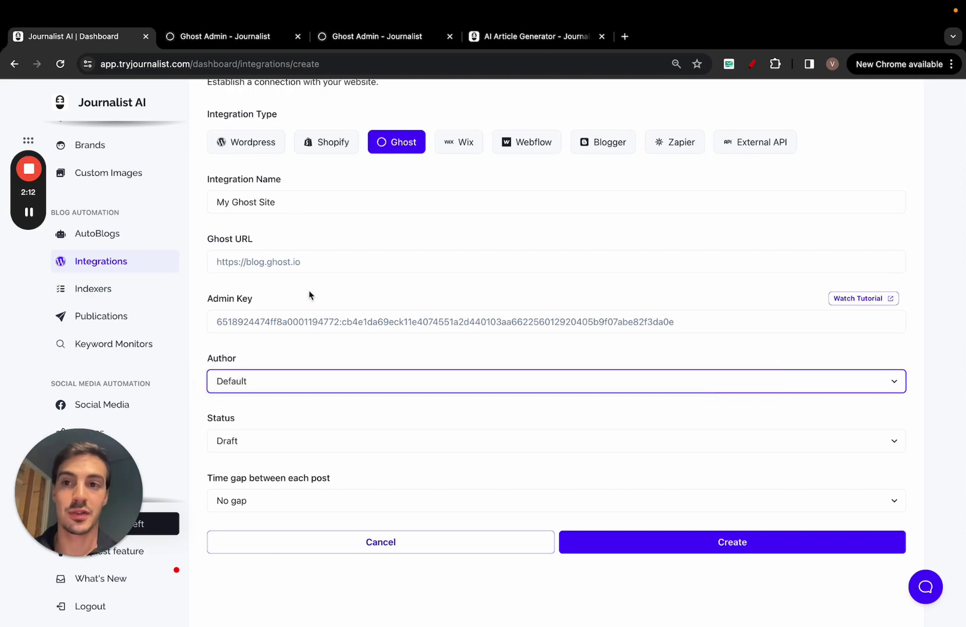
click(242, 44)
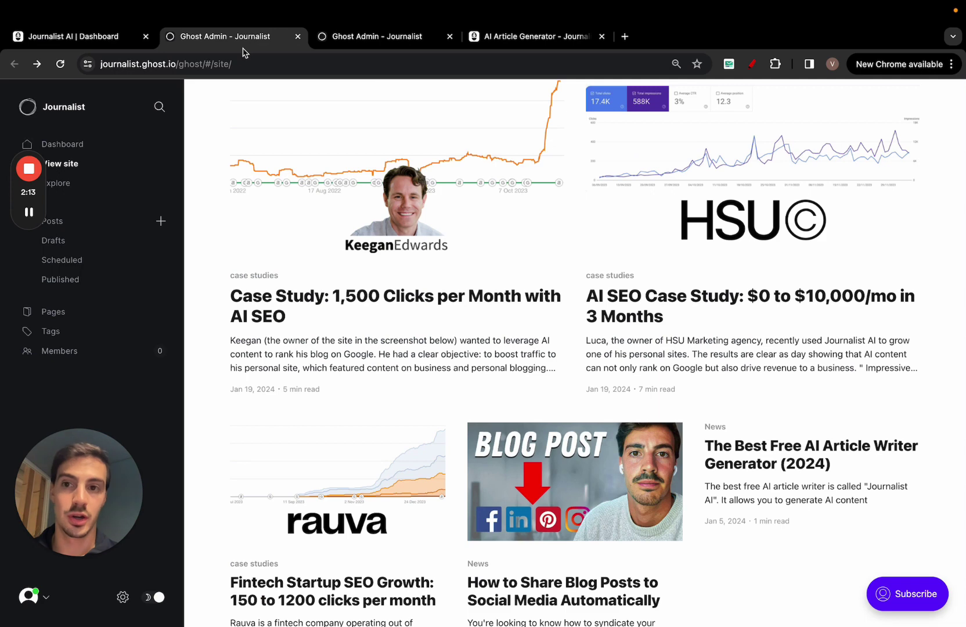
click(112, 44)
click(298, 441)
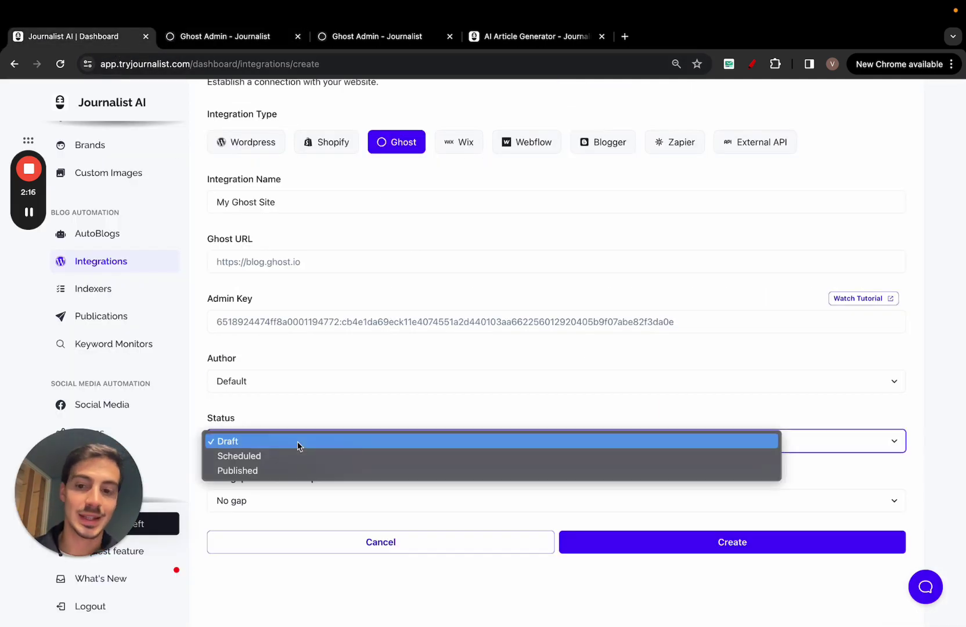
click(299, 440)
click(752, 64)
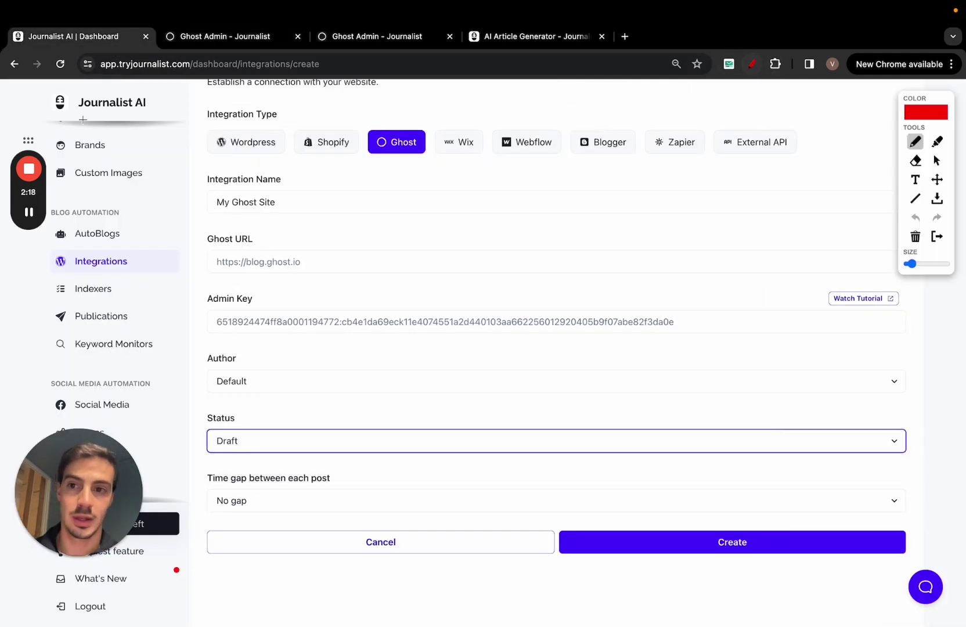
mouse_move(81, 114)
mouse_down()
mouse_move(169, 114)
mouse_move(570, 319)
mouse_move(562, 318)
mouse_up()
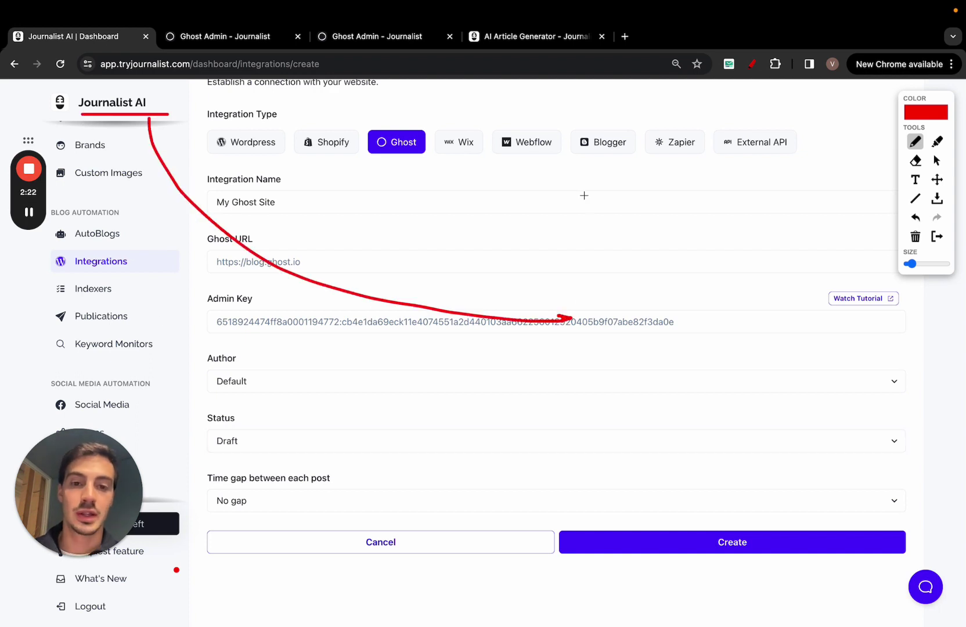
mouse_move(585, 174)
mouse_down()
mouse_move(604, 468)
mouse_move(783, 347)
mouse_move(755, 168)
mouse_move(620, 170)
mouse_up()
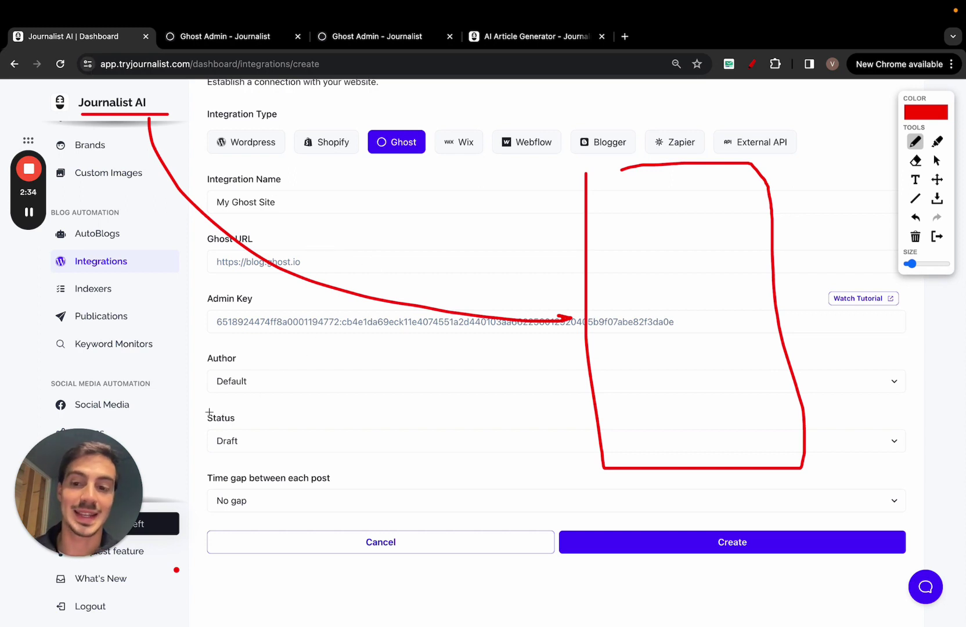
mouse_move(210, 412)
mouse_down()
mouse_move(268, 454)
mouse_move(212, 459)
mouse_move(202, 421)
mouse_up()
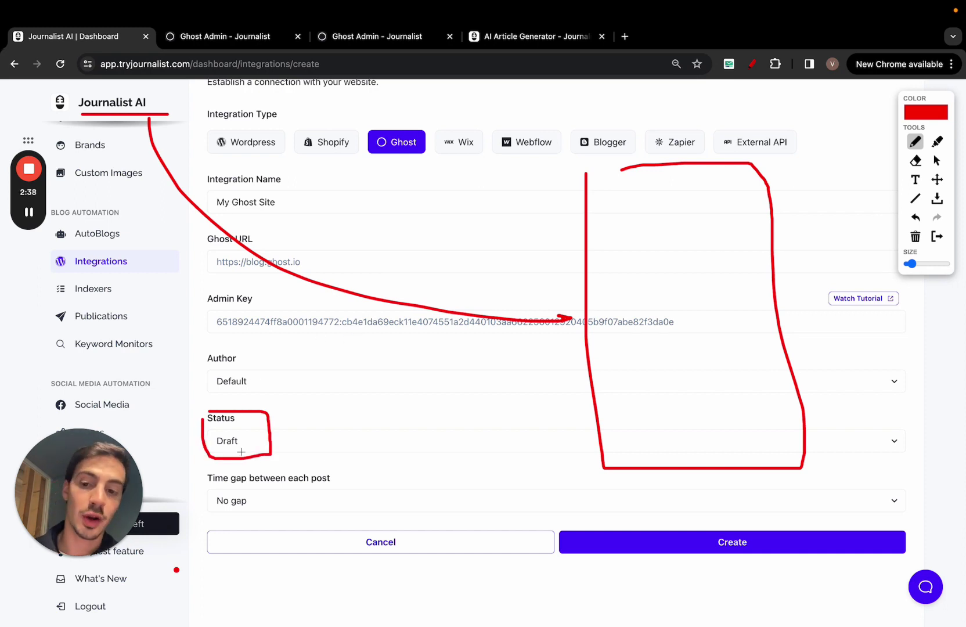
click(224, 36)
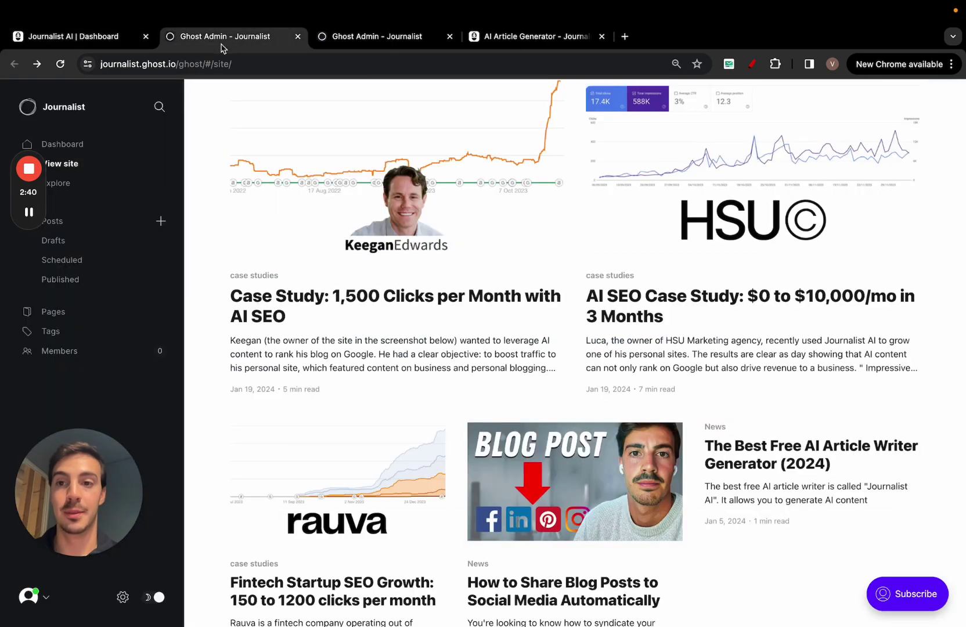
click(118, 38)
Change the post status from Draft to Published and keep No gap between posts.
click(936, 236)
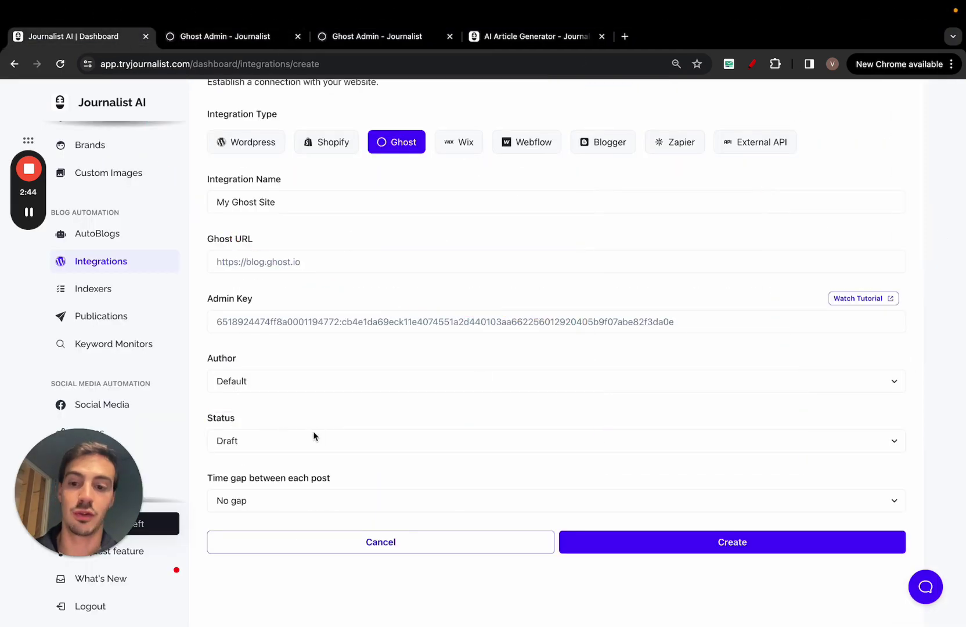
click(314, 434)
click(287, 471)
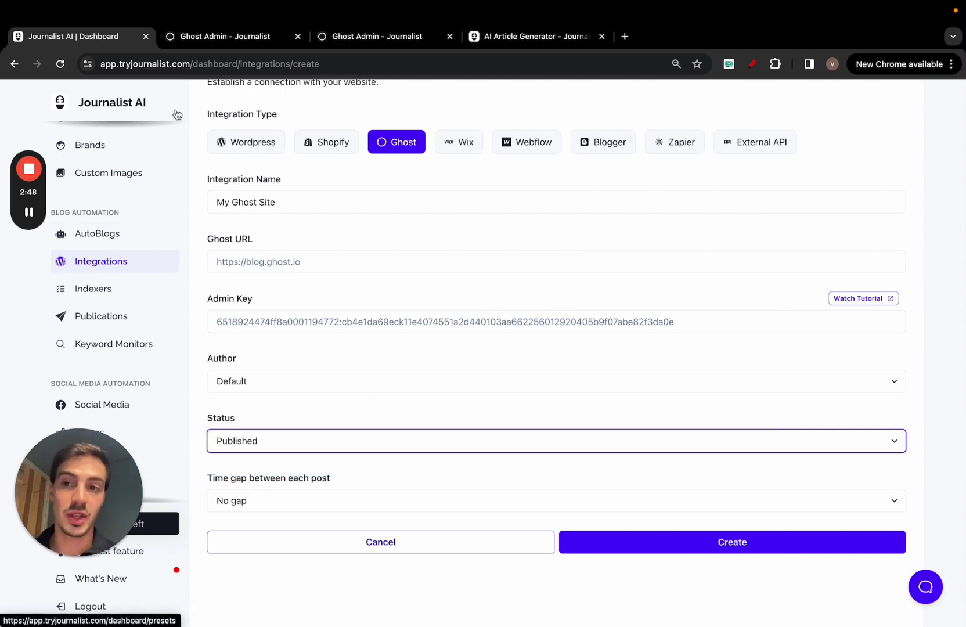
click(358, 452)
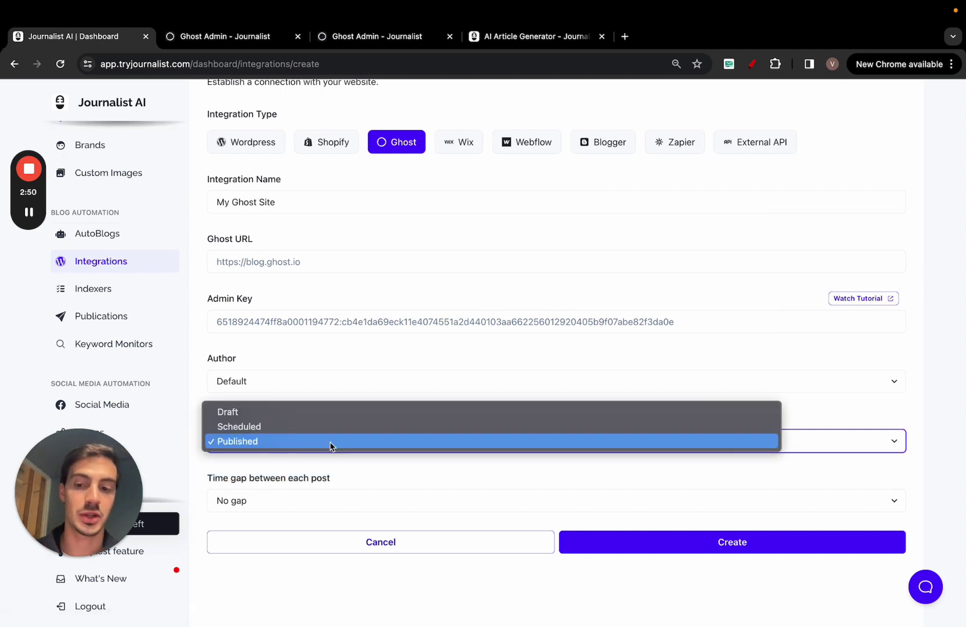
click(327, 347)
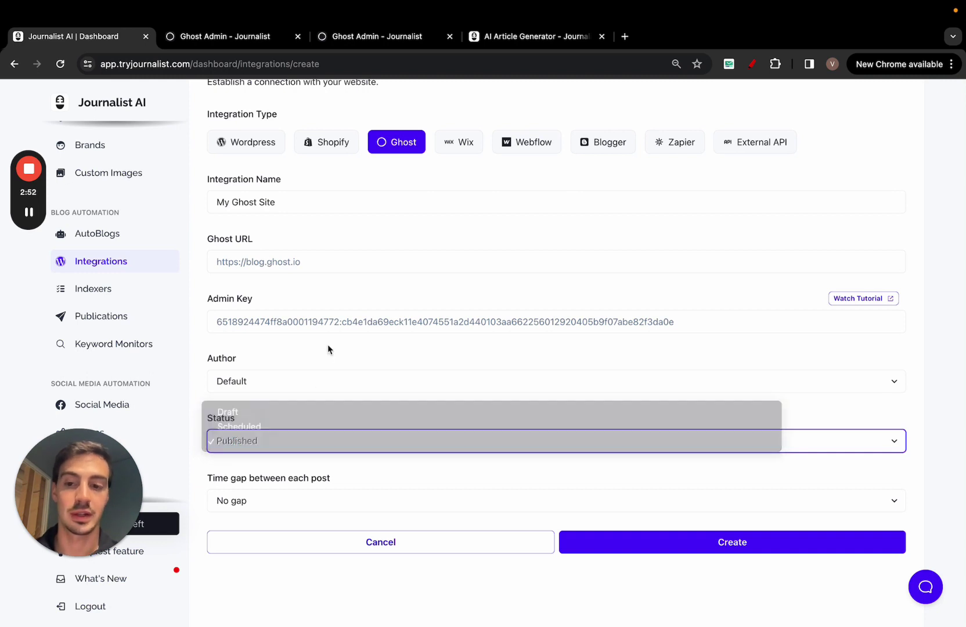
click(306, 504)
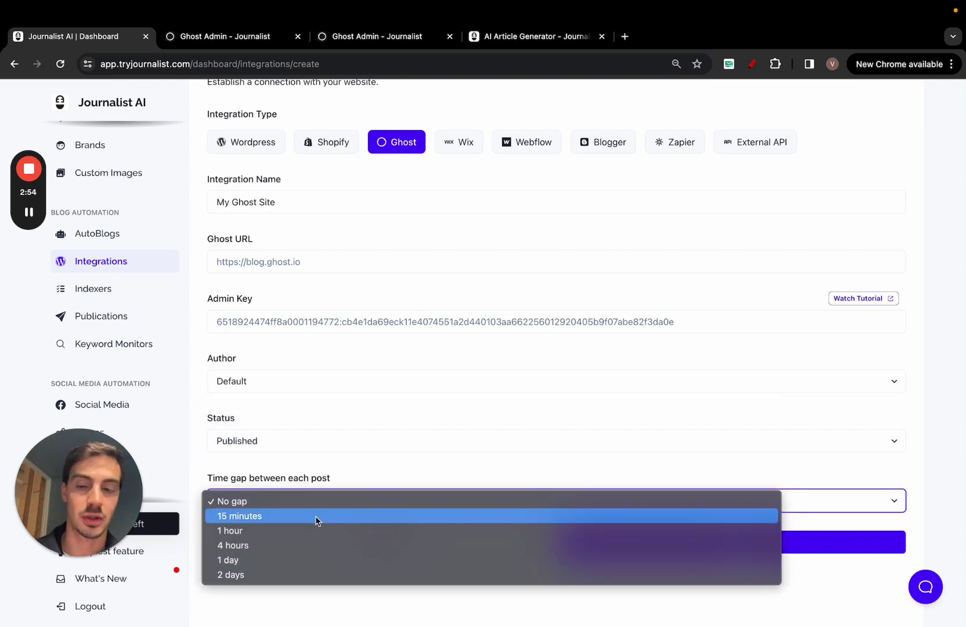
click(351, 424)
scroll(116, 290, down, 1)
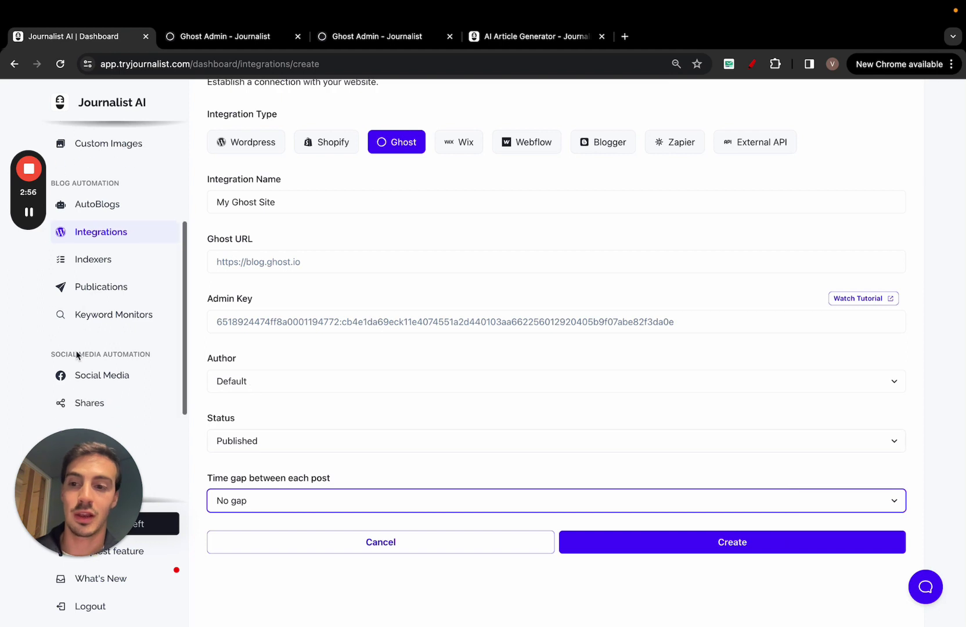
Set up a new AutoBlog with 60 articles every day, then go to Generate Articles.
click(123, 205)
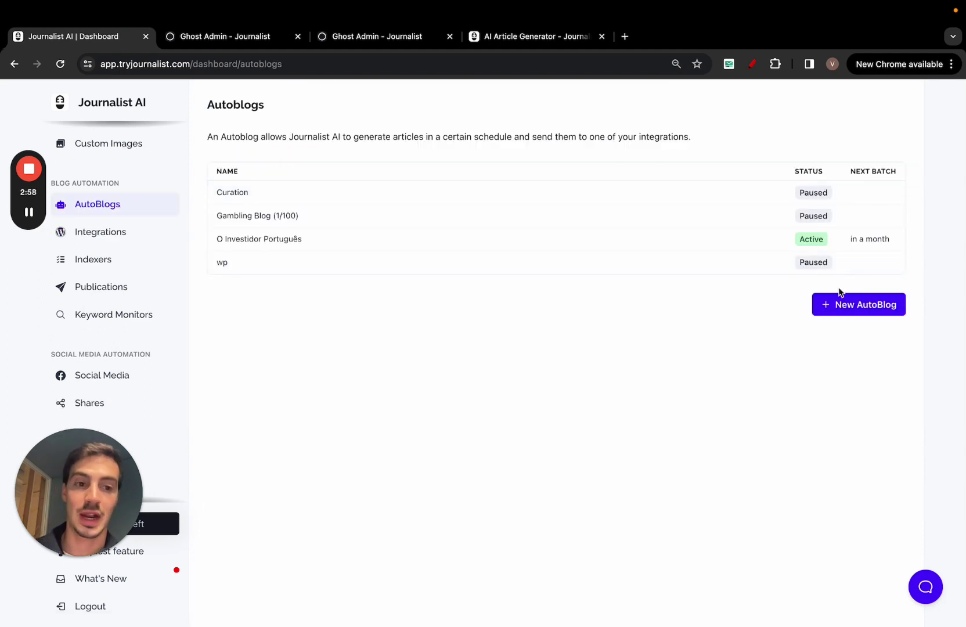
click(839, 307)
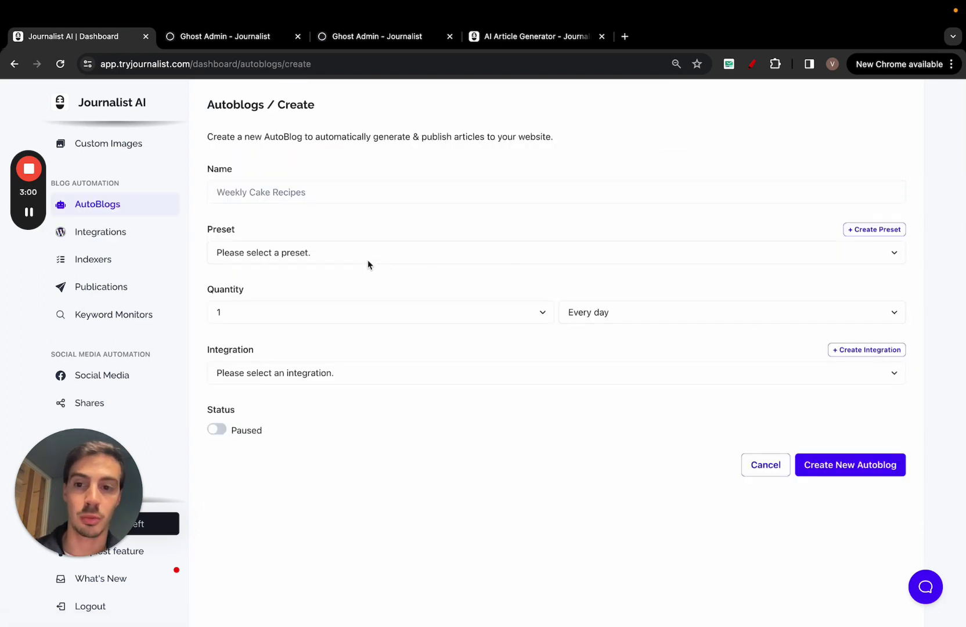
click(346, 309)
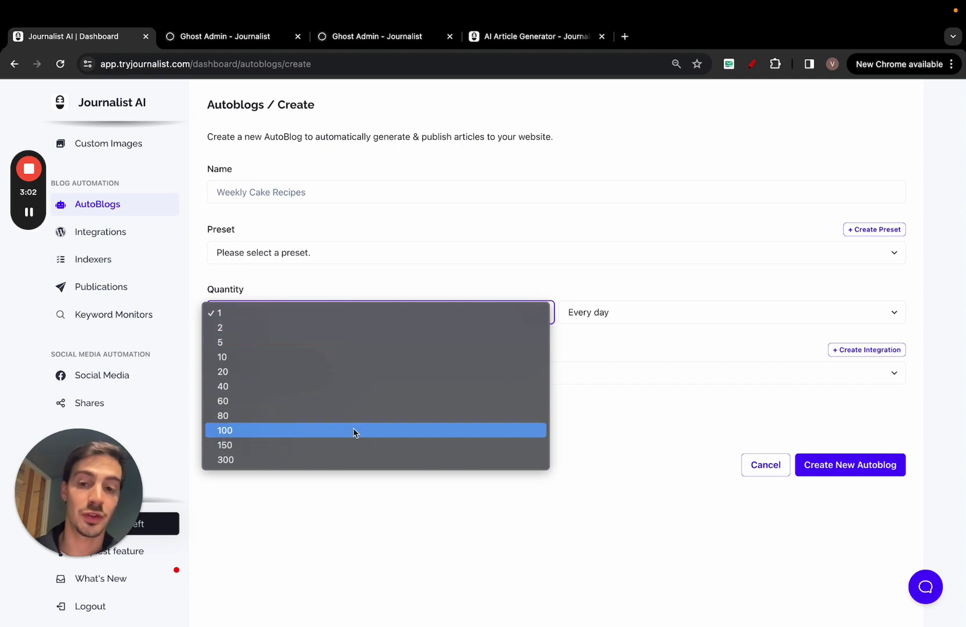
click(366, 401)
click(626, 314)
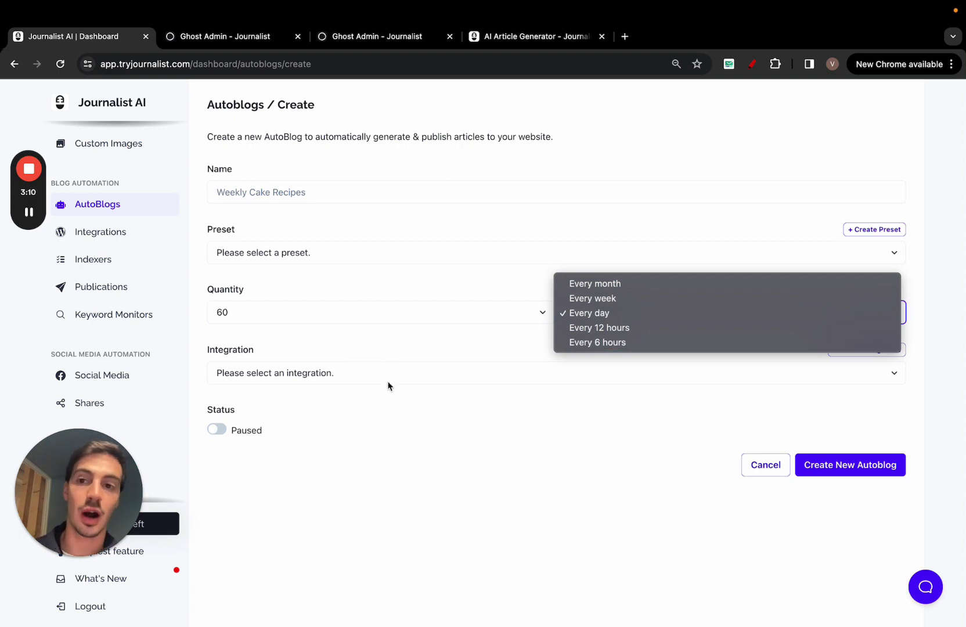
click(162, 243)
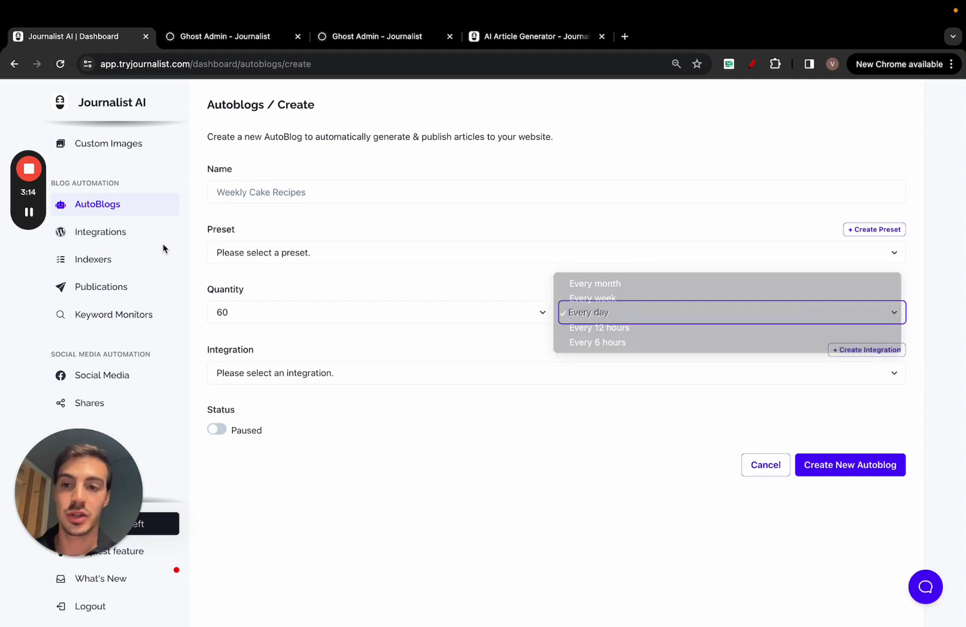
scroll(159, 232, up, 3)
click(132, 173)
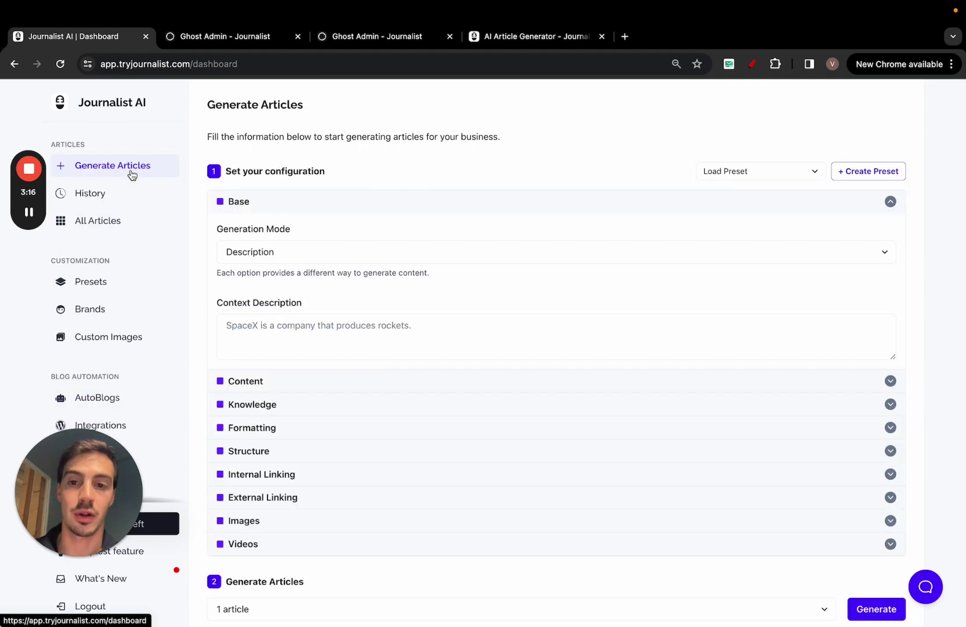
Collapse Base settings and set the article language to English (American) under Content.
click(279, 208)
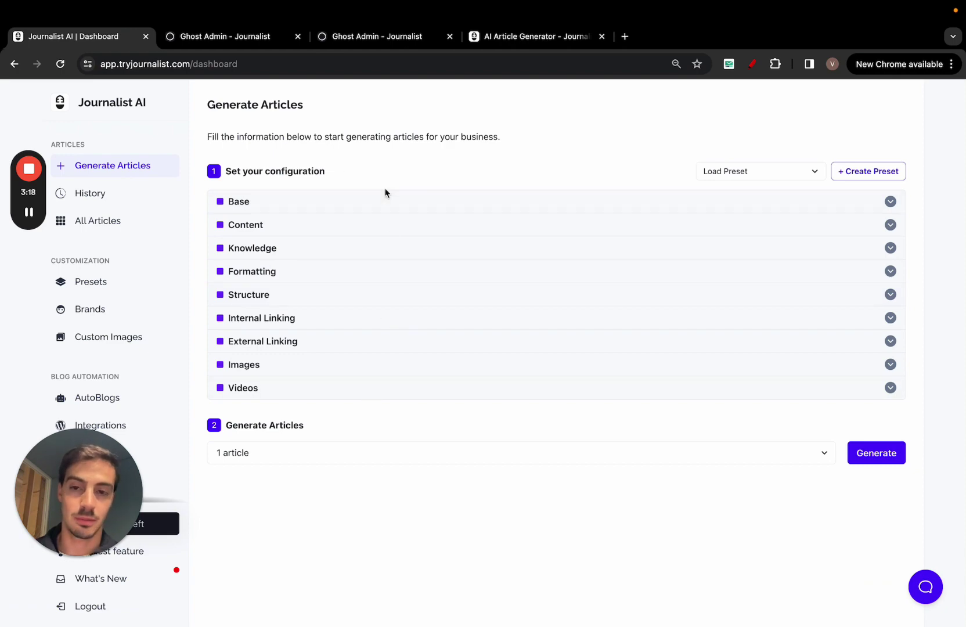
click(390, 226)
scroll(371, 296, down, 1)
click(364, 277)
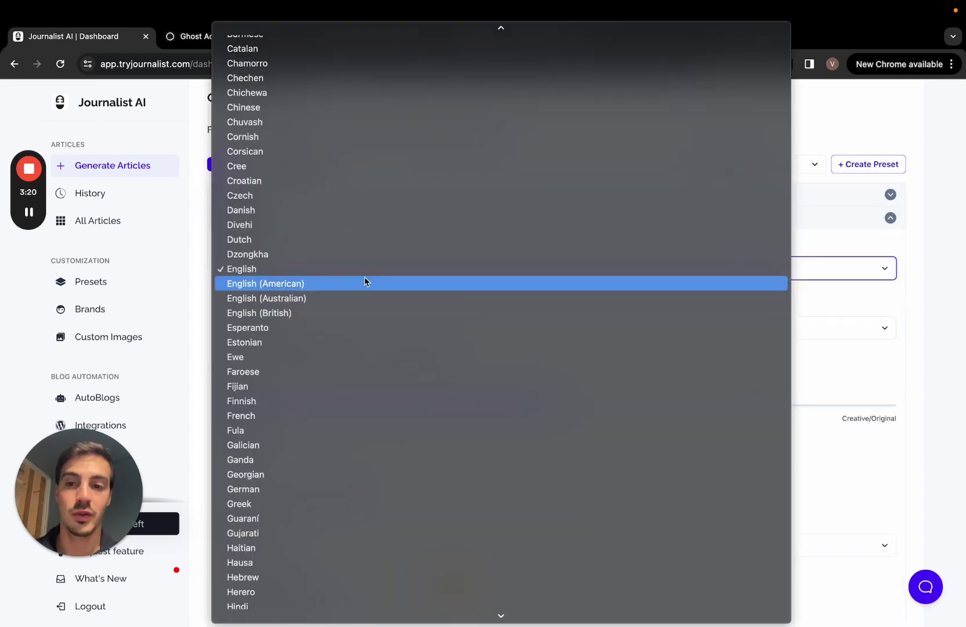
click(365, 279)
scroll(366, 299, down, 1)
scroll(366, 301, down, 2)
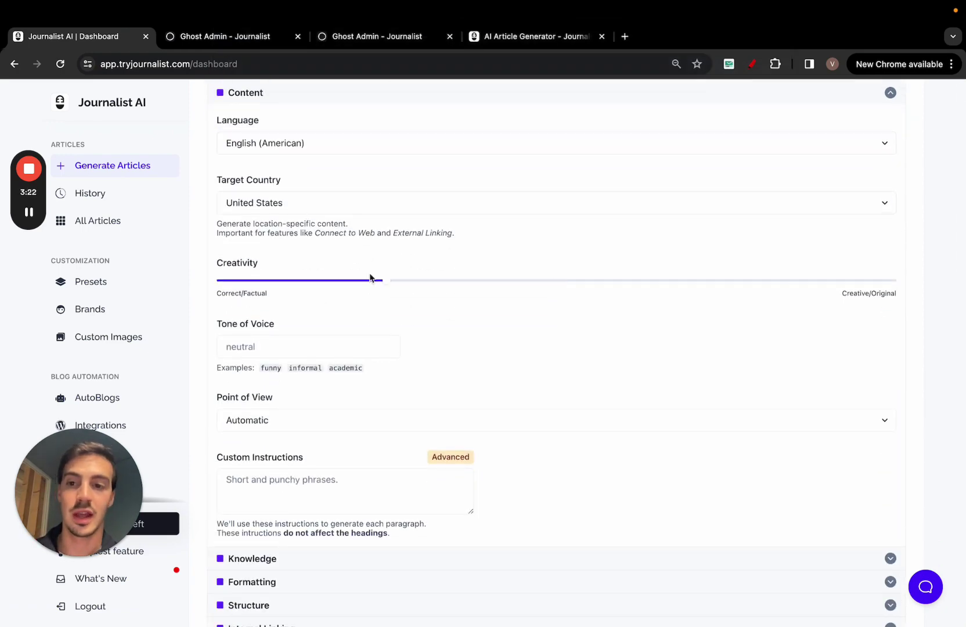
scroll(373, 278, down, 5)
Turn on automatic YouTube videos, choose DALLE-3 Images, and enable in-article images.
click(272, 474)
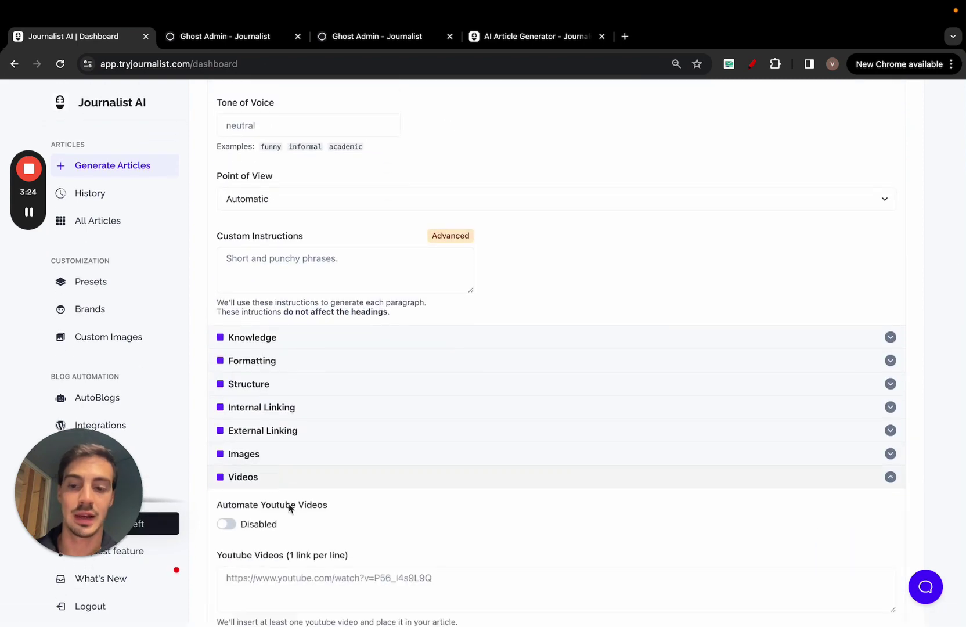
click(227, 524)
scroll(267, 418, down, 1)
click(269, 404)
scroll(271, 348, down, 3)
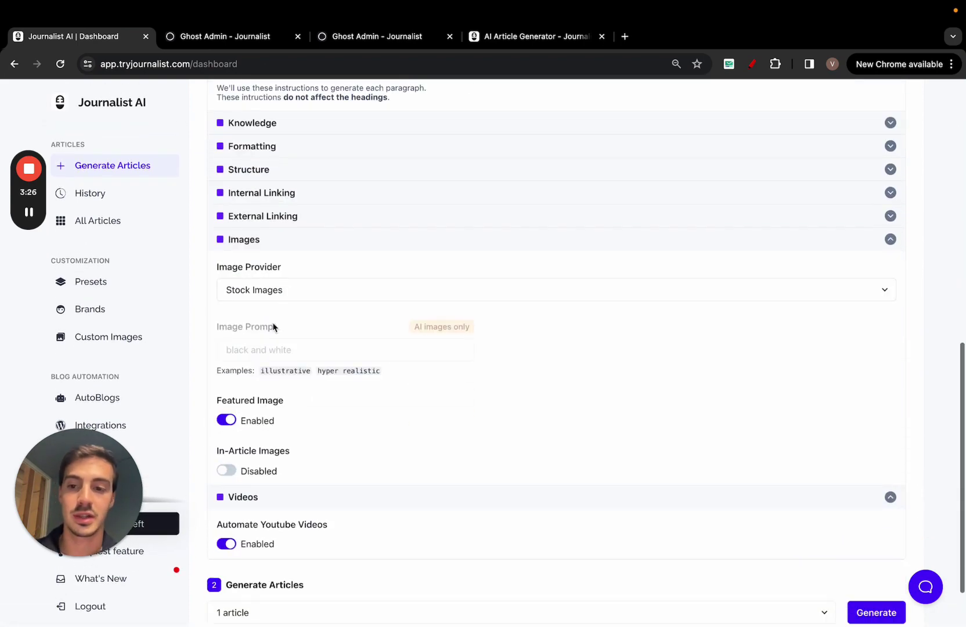
click(300, 288)
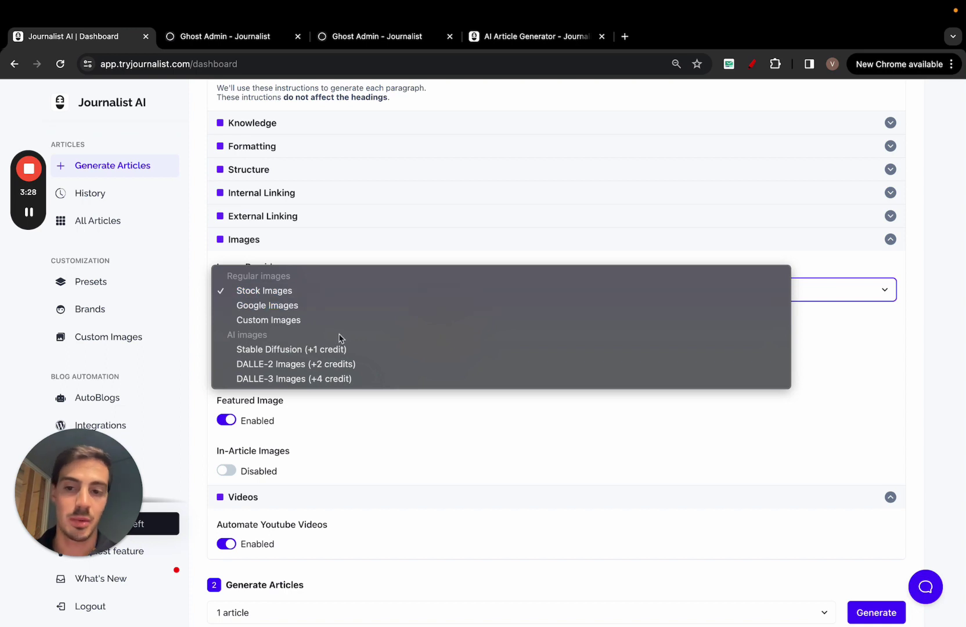
click(320, 379)
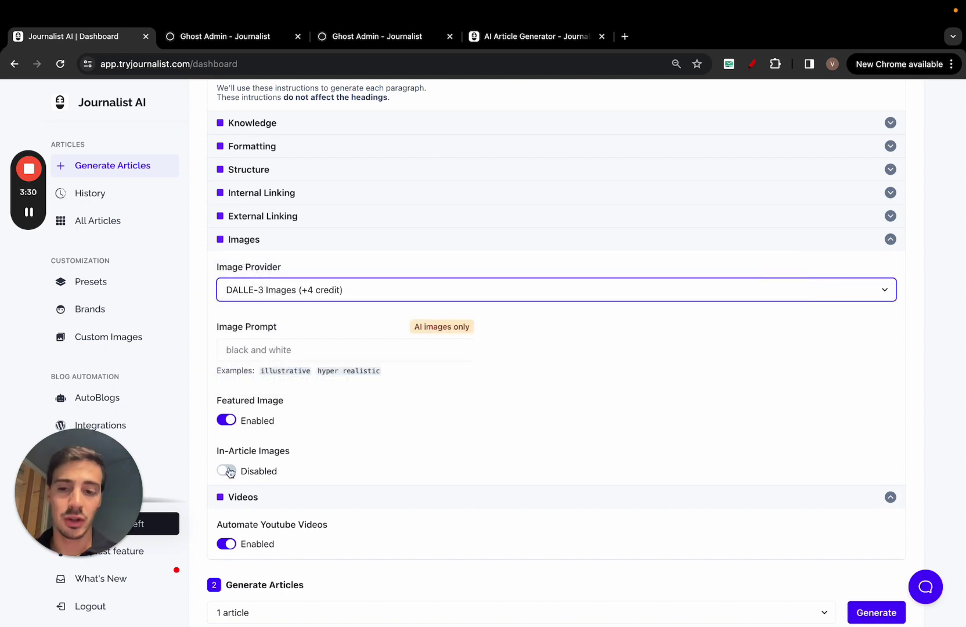
click(227, 471)
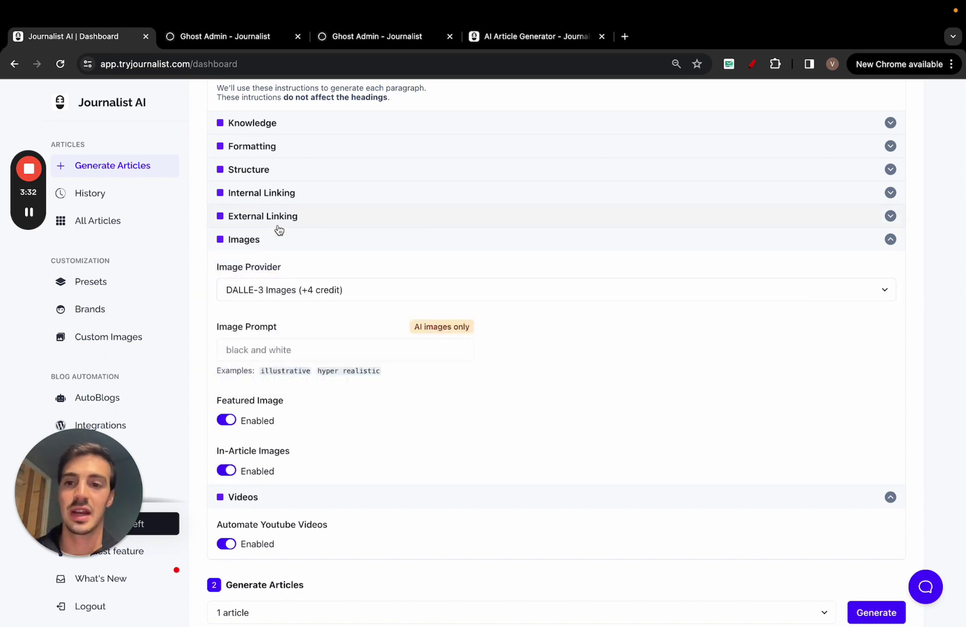
scroll(312, 196, up, 2)
Open the Golden Retriever Grooming batch from History and preview its generated articles.
click(137, 199)
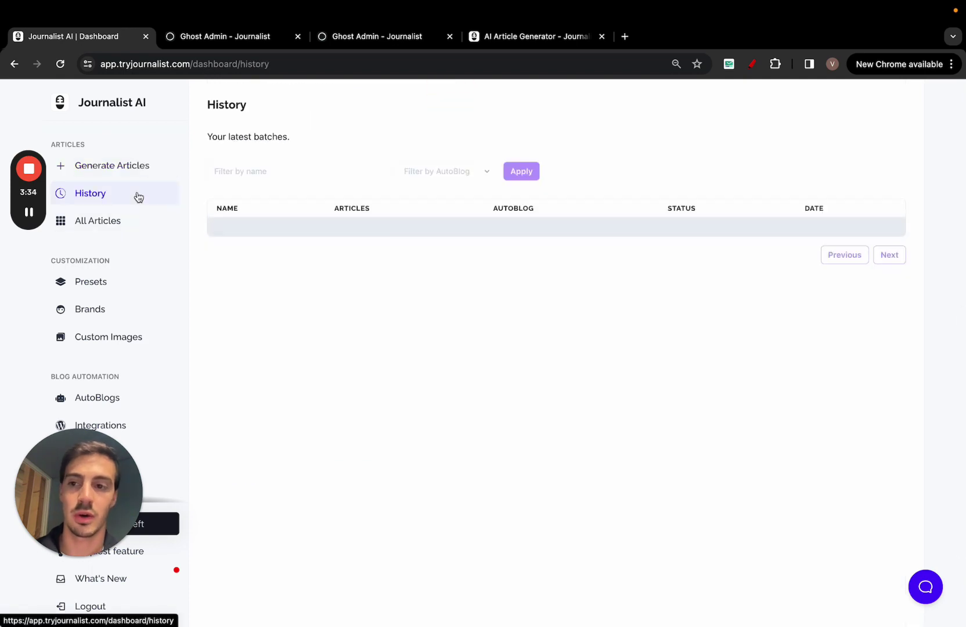
scroll(323, 286, down, 3)
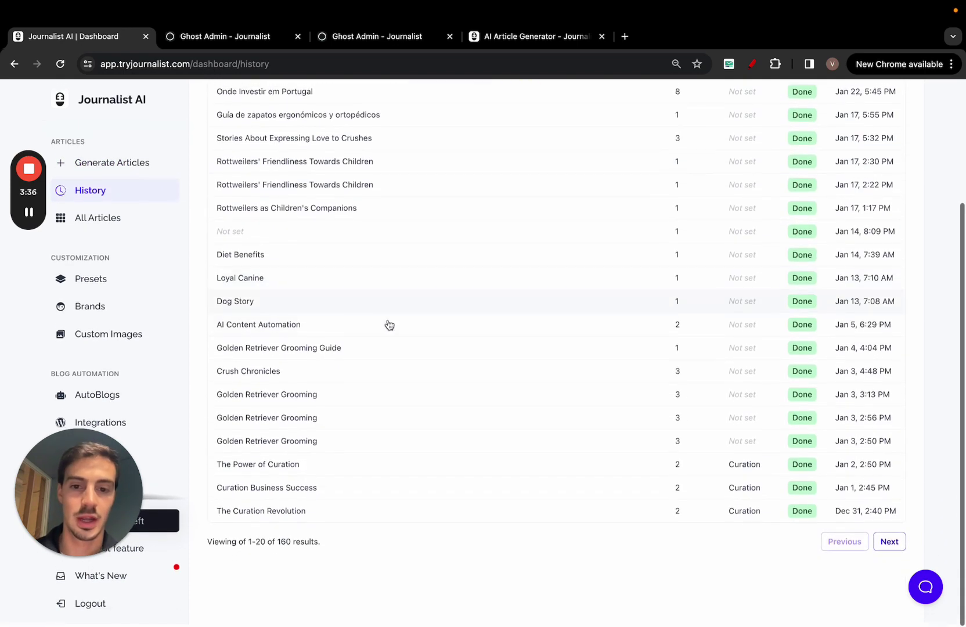
click(339, 404)
click(800, 274)
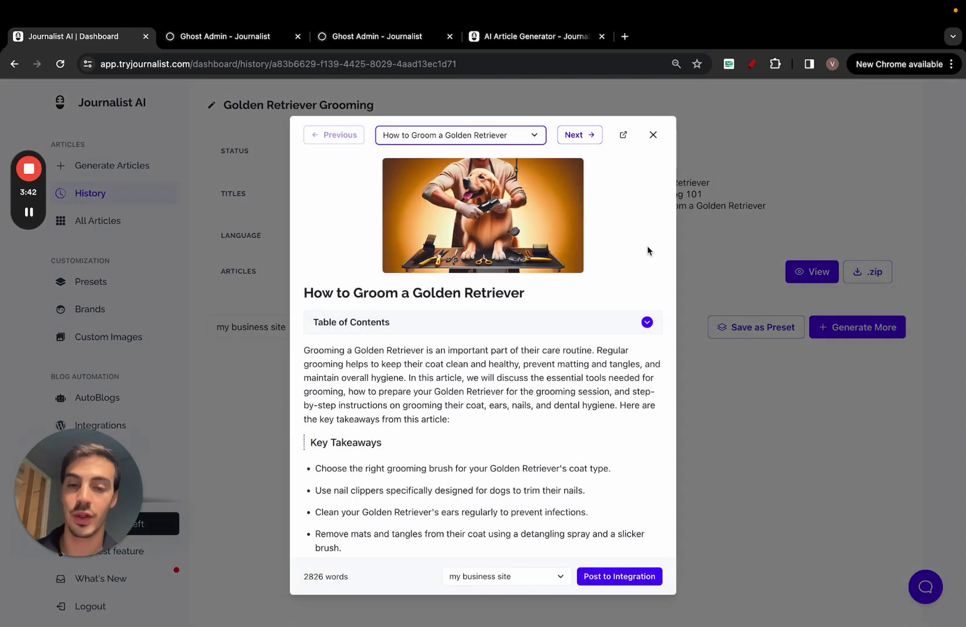
Jump to Key Takeaways via the table of contents and play the embedded grooming video.
scroll(601, 208, down, 4)
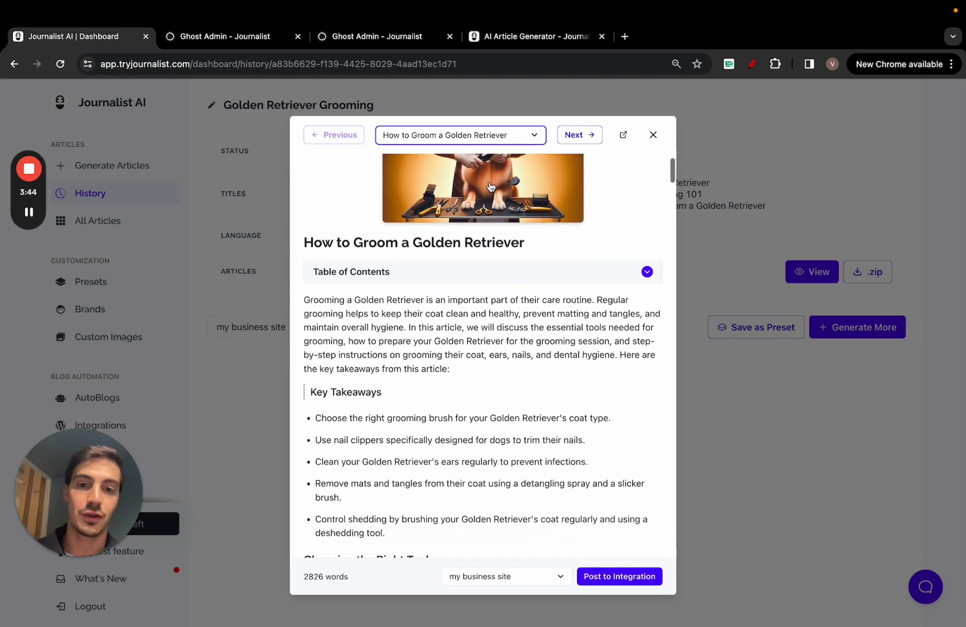
scroll(476, 340, down, 2)
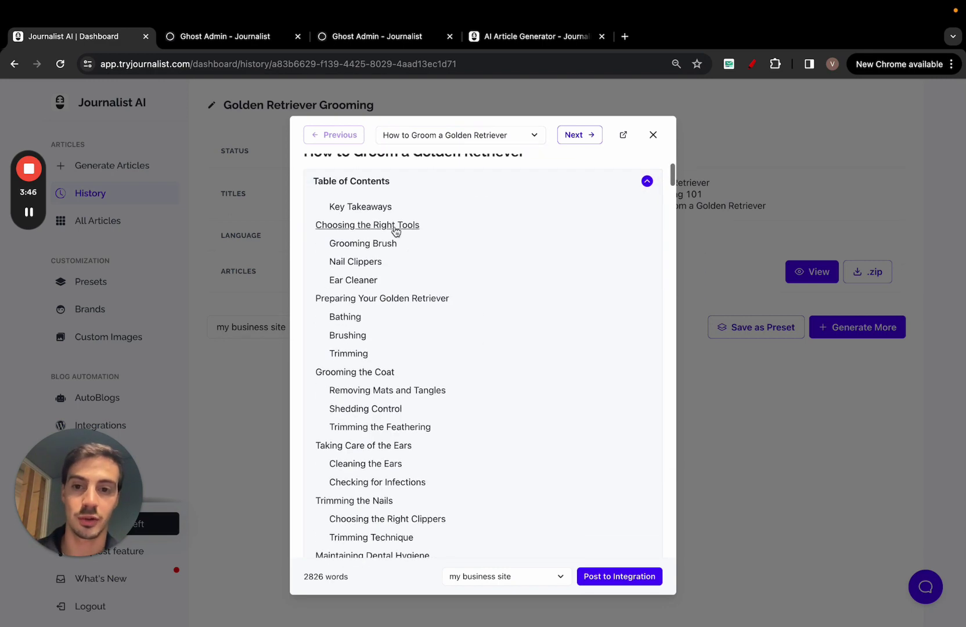
click(367, 210)
scroll(375, 246, up, 2)
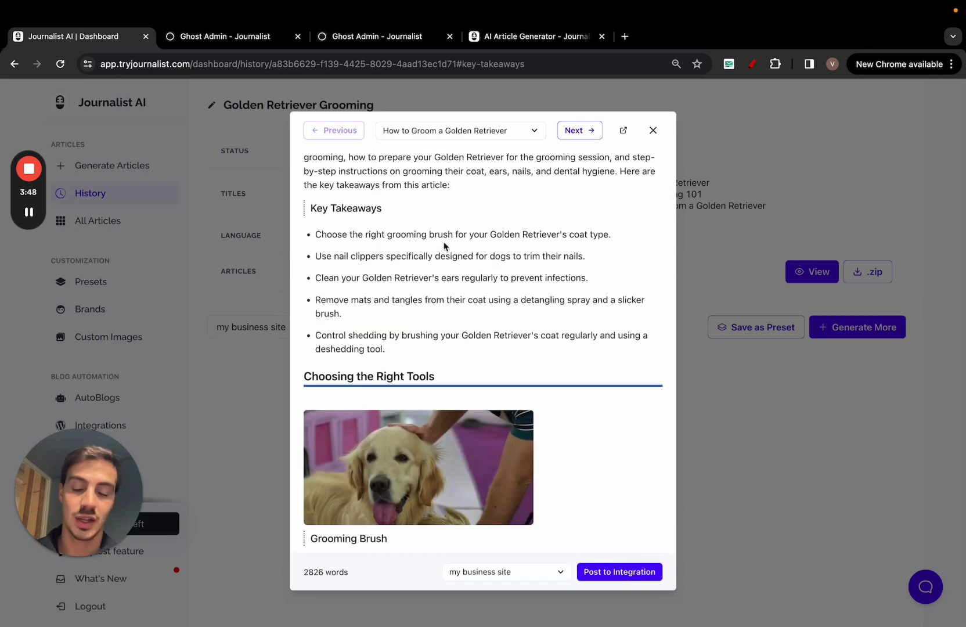
scroll(459, 290, down, 12)
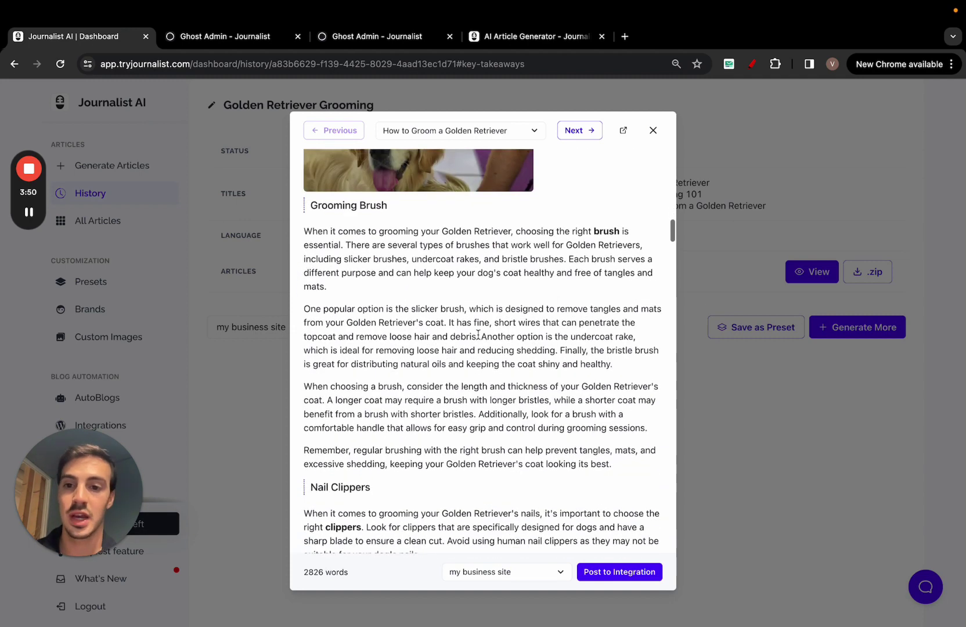
scroll(478, 335, down, 16)
drag(352, 206, 415, 245)
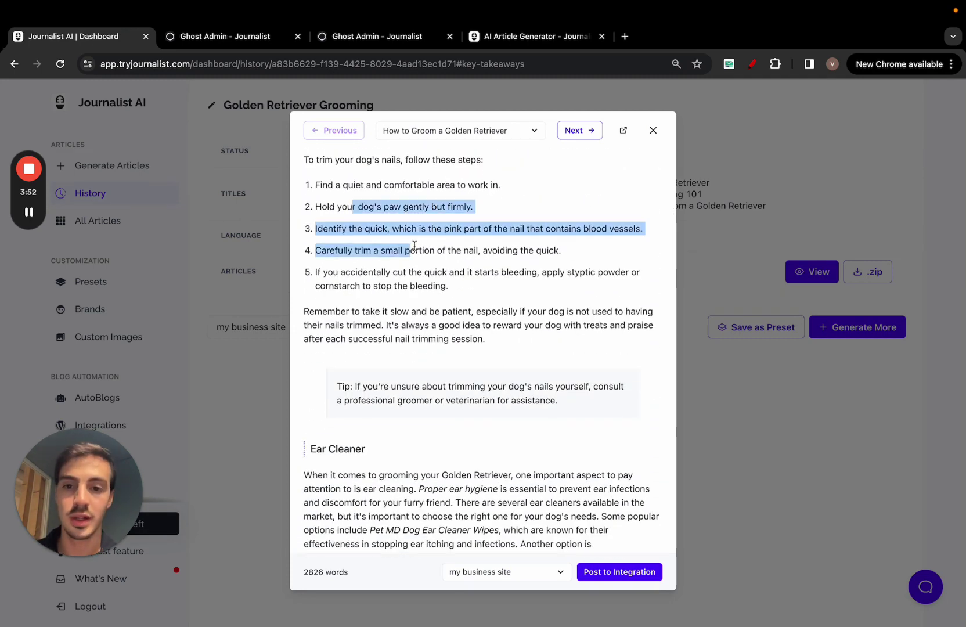
scroll(448, 279, down, 8)
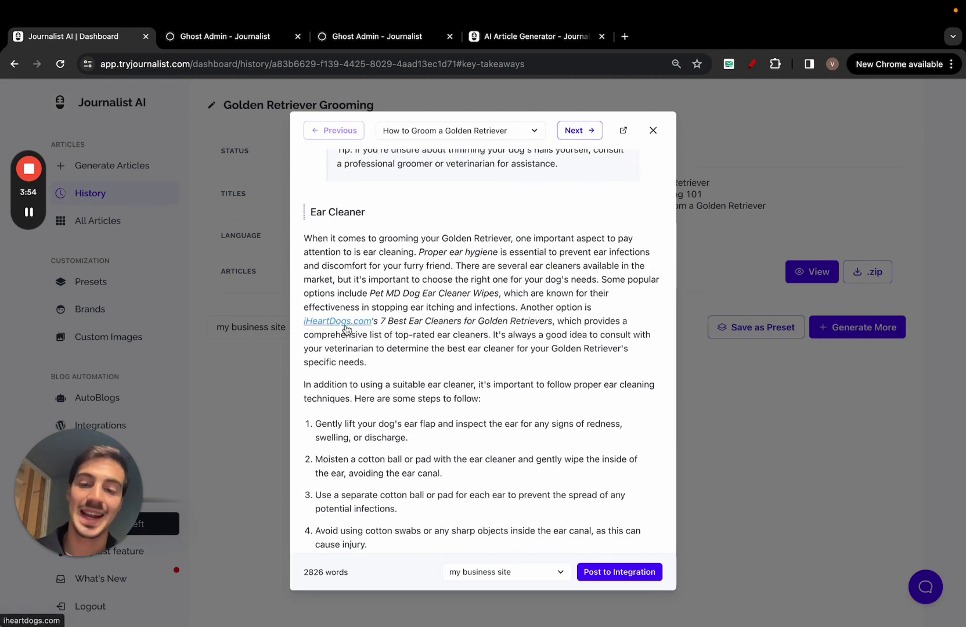
scroll(408, 318, down, 20)
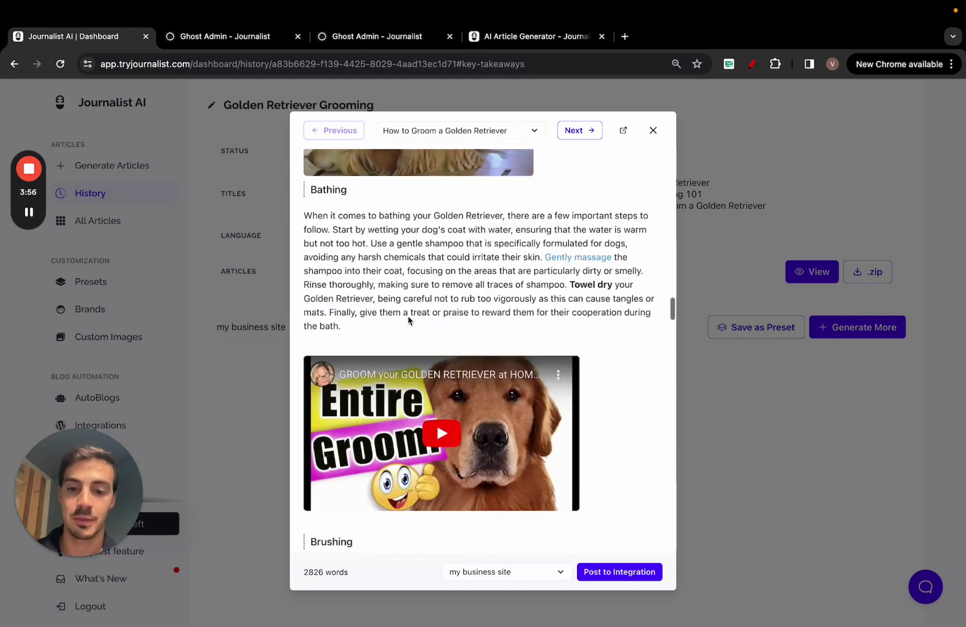
scroll(408, 318, down, 5)
click(473, 275)
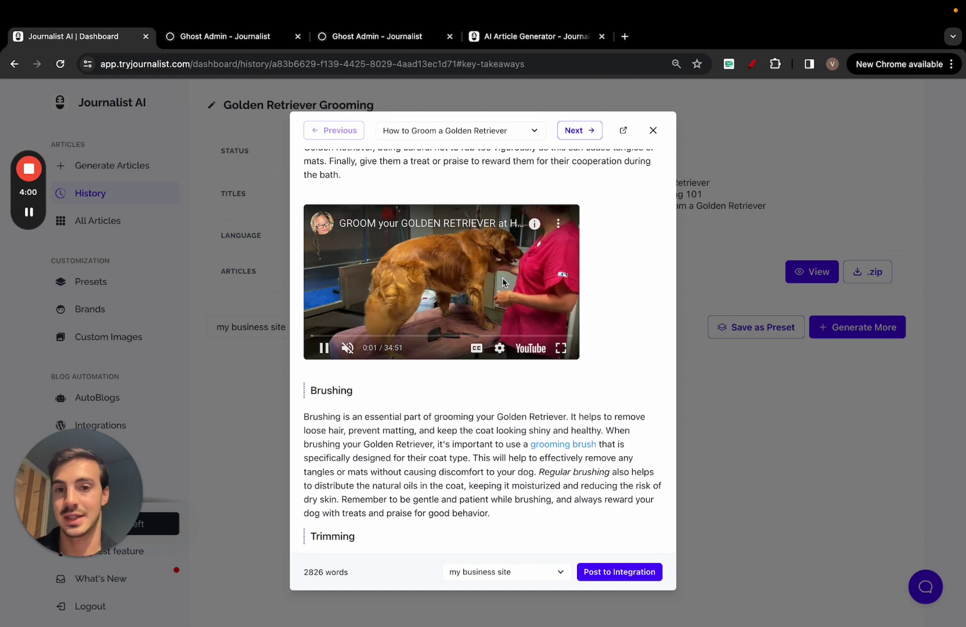
Open the ear-infection source link in a new tab, view it, and return to Journalist AI.
scroll(502, 281, up, 1)
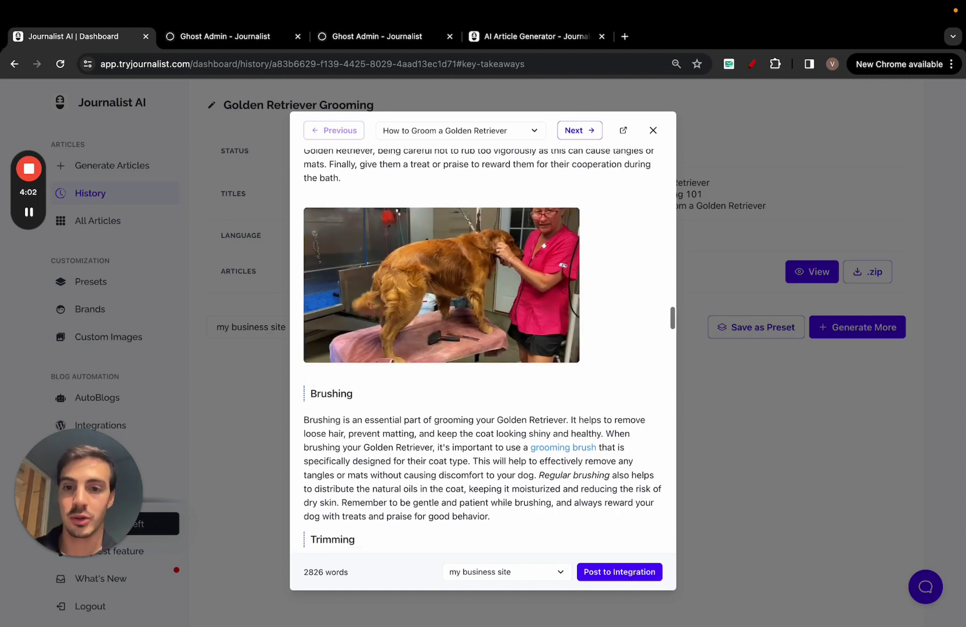
scroll(502, 279, down, 3)
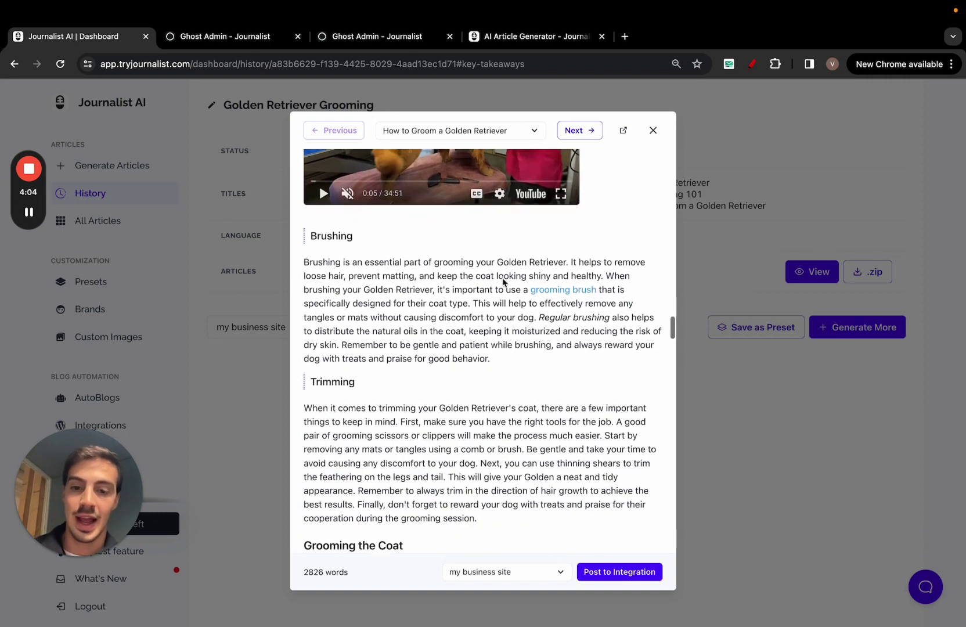
scroll(503, 281, down, 8)
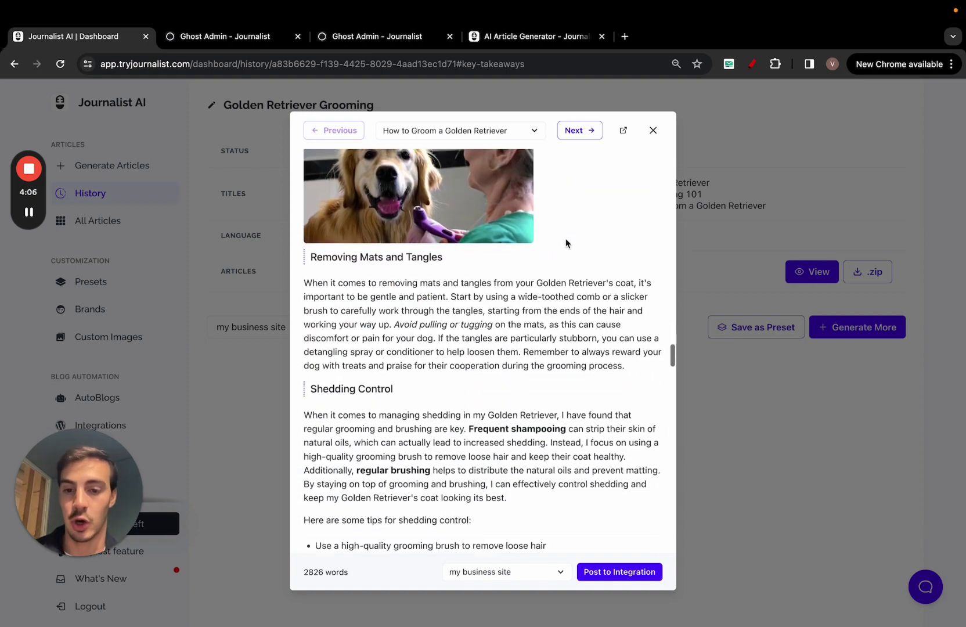
scroll(565, 242, down, 12)
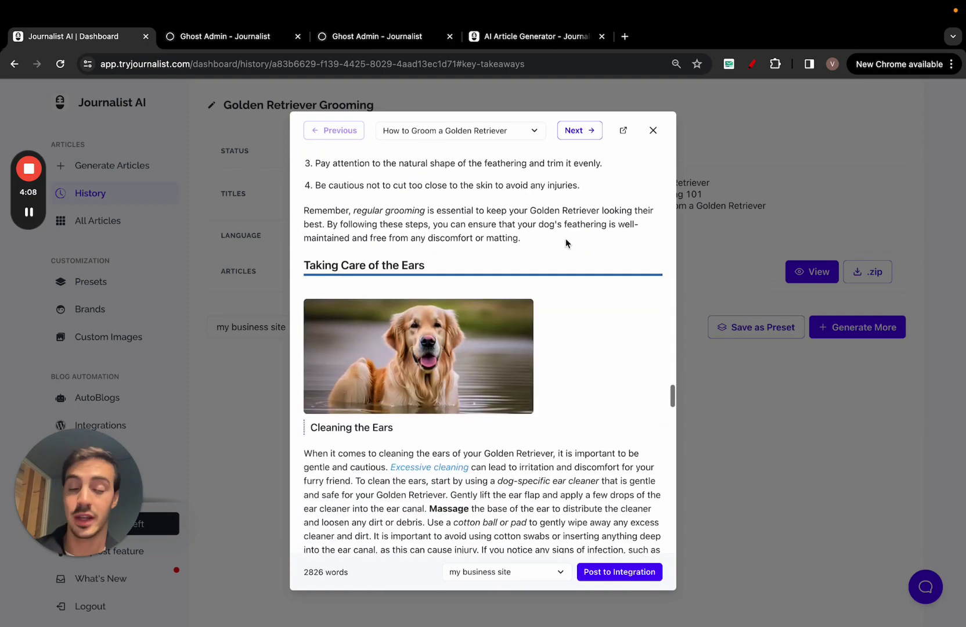
scroll(565, 243, down, 5)
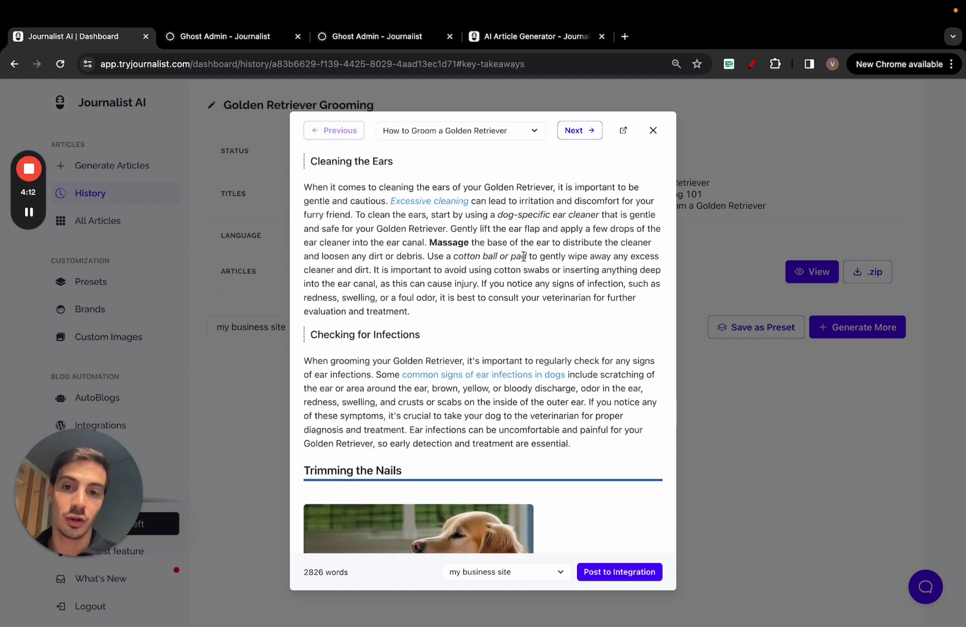
scroll(523, 256, down, 1)
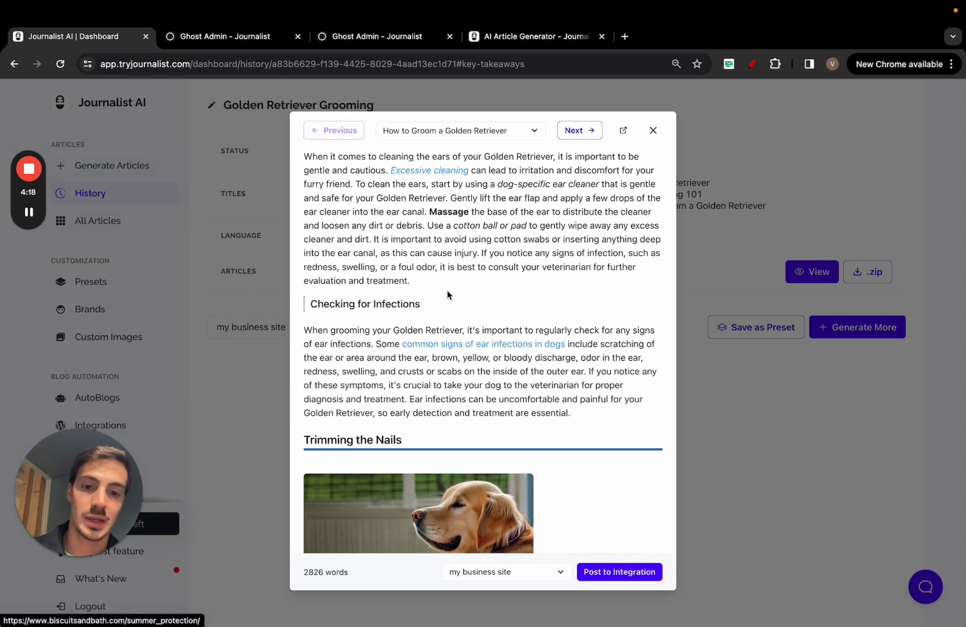
scroll(446, 296, down, 3)
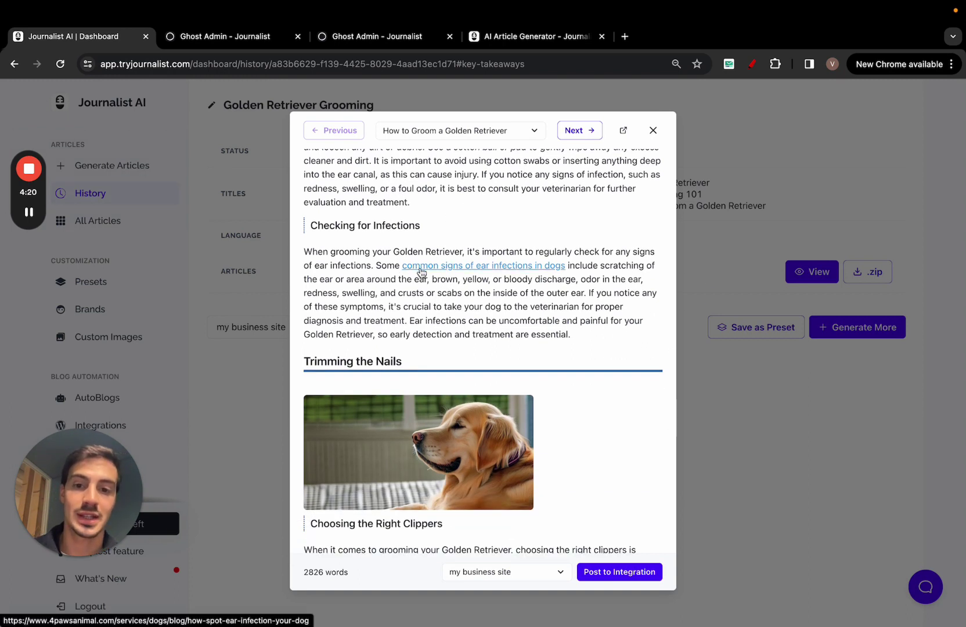
super+click(521, 267)
click(215, 43)
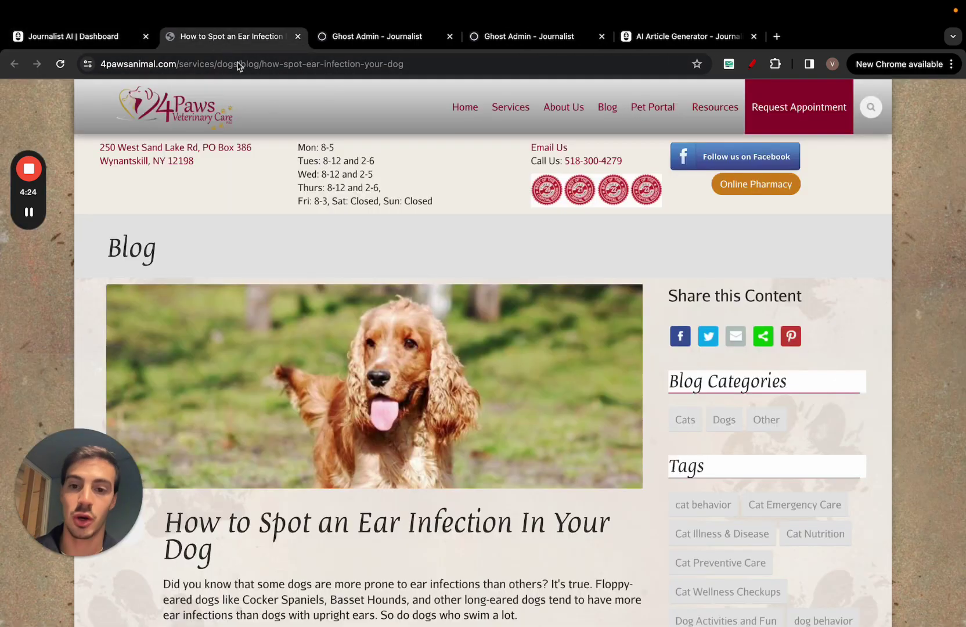
scroll(323, 267, down, 5)
drag(339, 221, 567, 221)
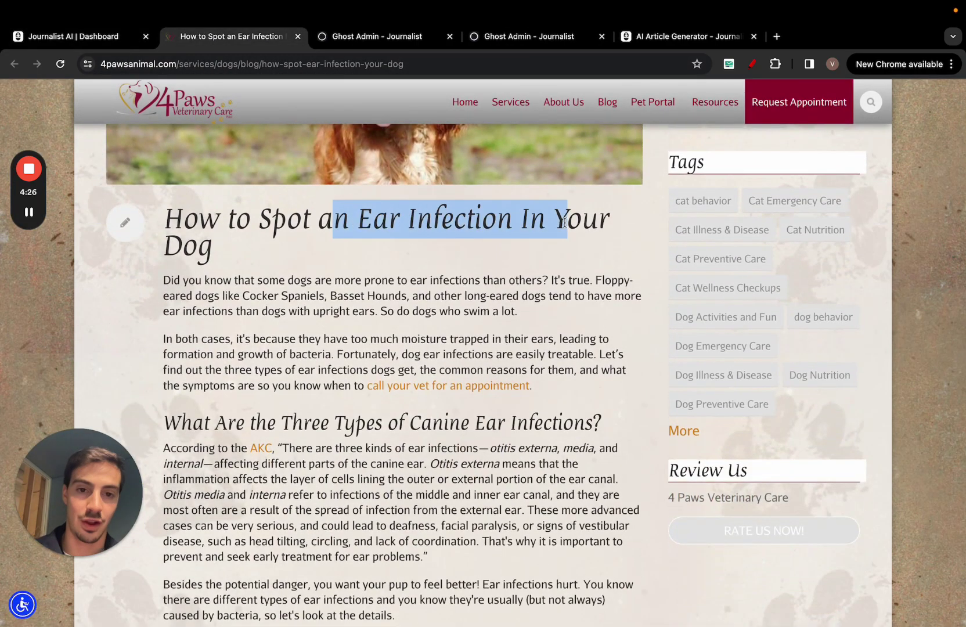
click(112, 45)
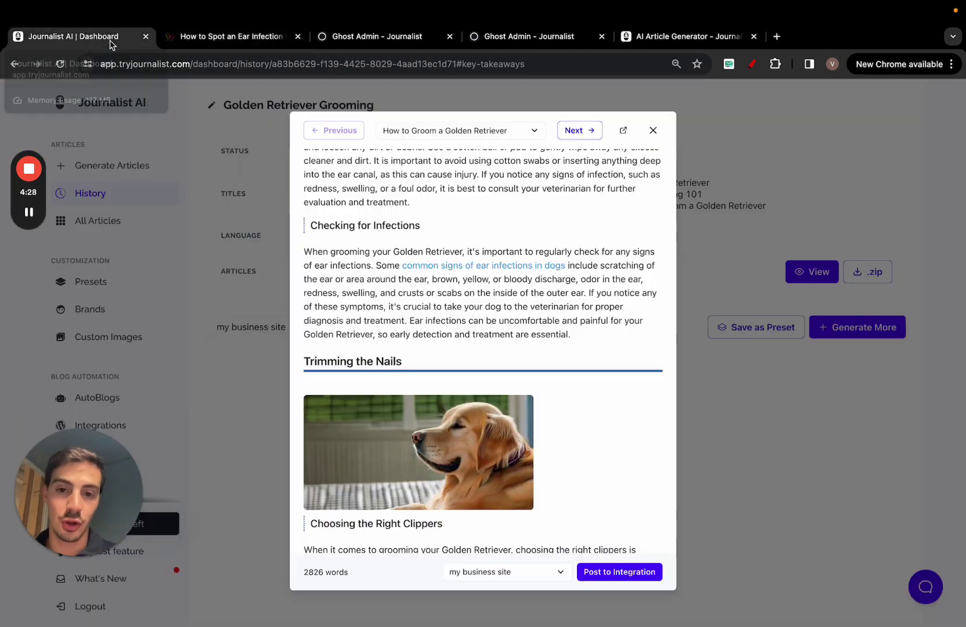
View 'Golden Retriever Grooming 101' and '10 Steps to Properly Groom a Golden Retriever', then close the preview.
scroll(551, 273, down, 10)
scroll(553, 272, down, 15)
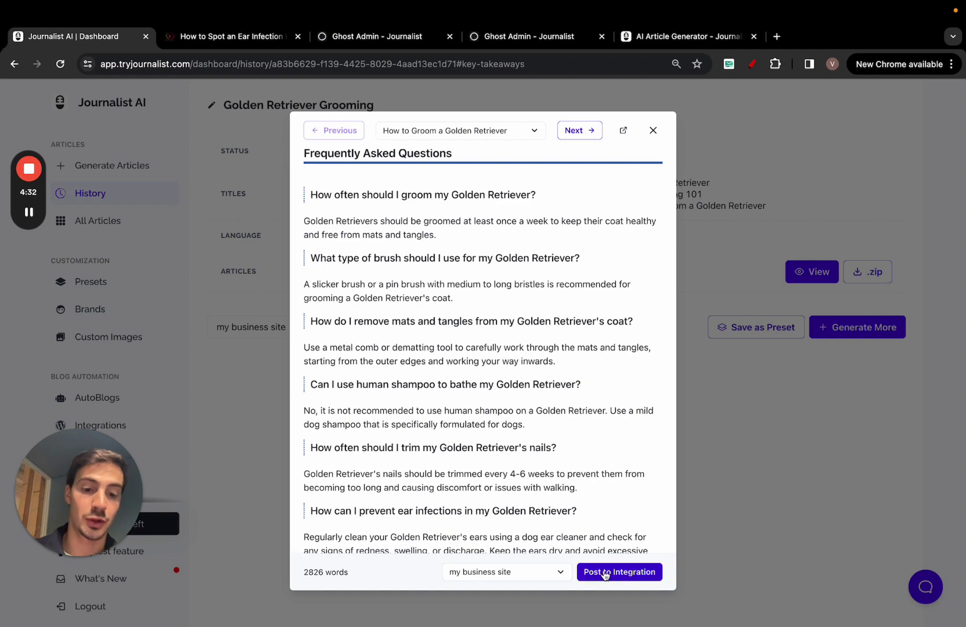
click(581, 131)
click(579, 131)
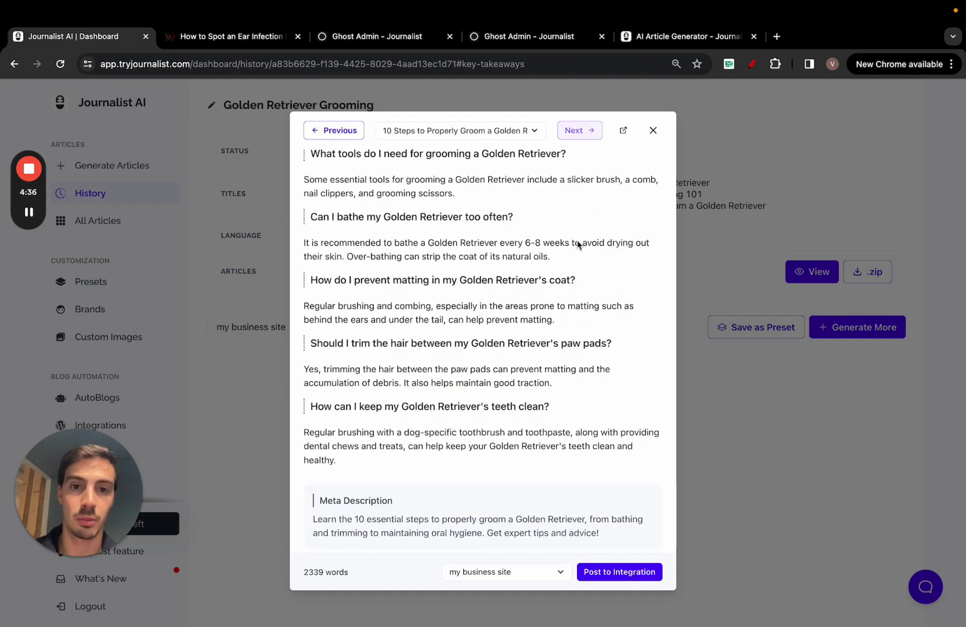
click(651, 131)
click(417, 328)
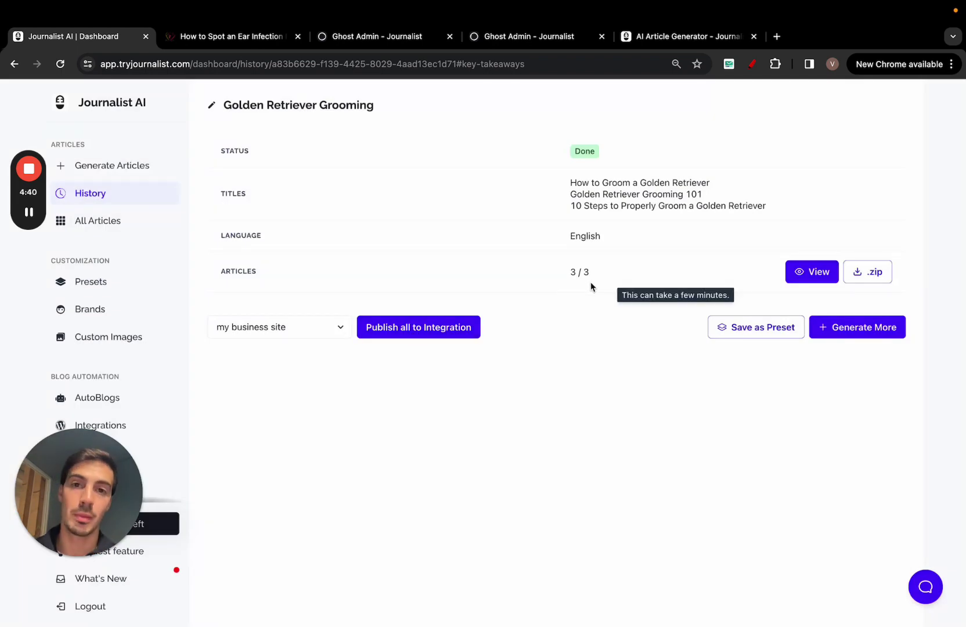
scroll(127, 383, down, 2)
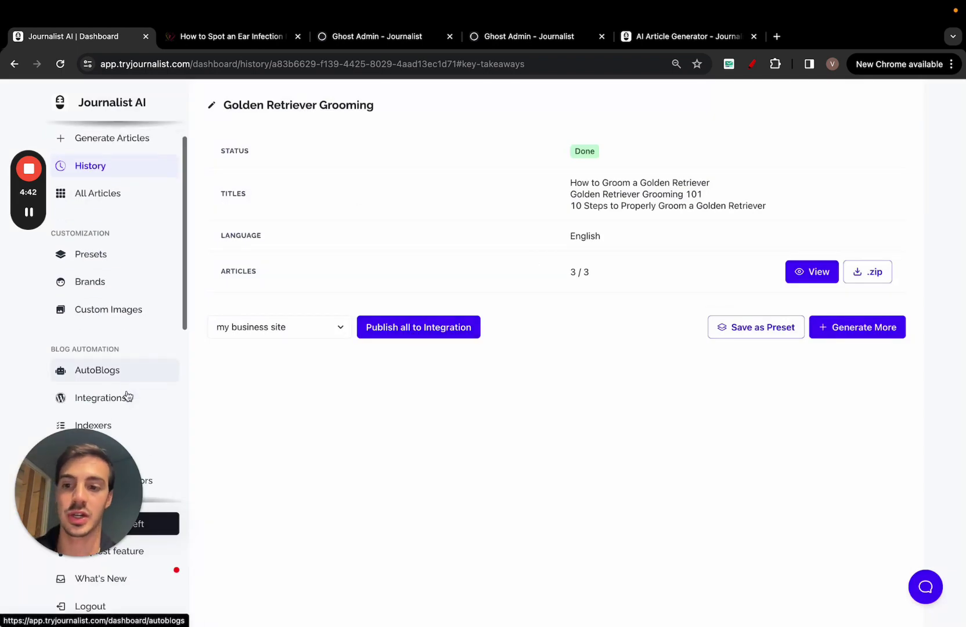
Start another new integration with Ghost as the integration type.
click(136, 379)
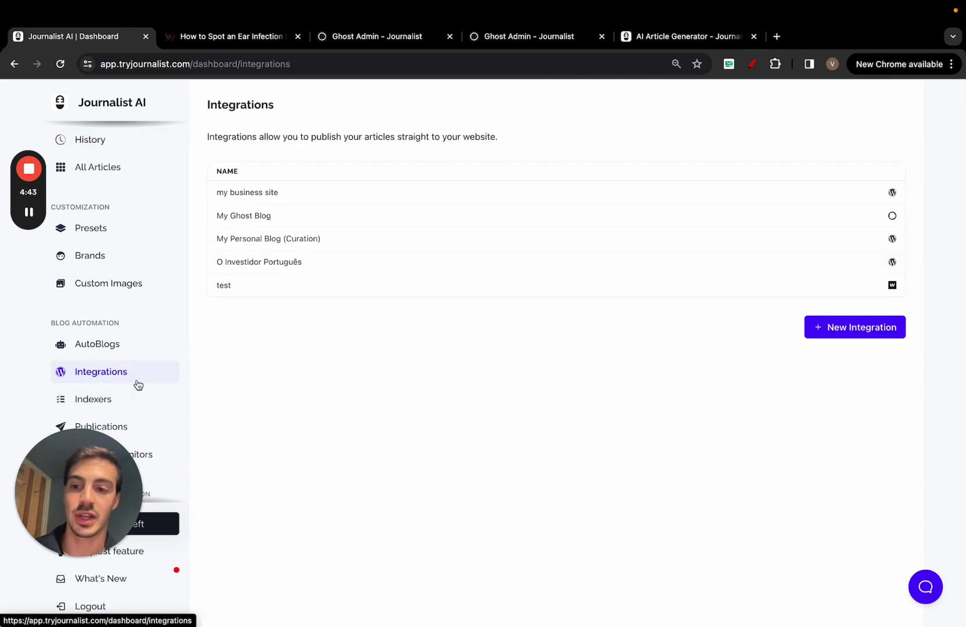
click(819, 332)
click(410, 203)
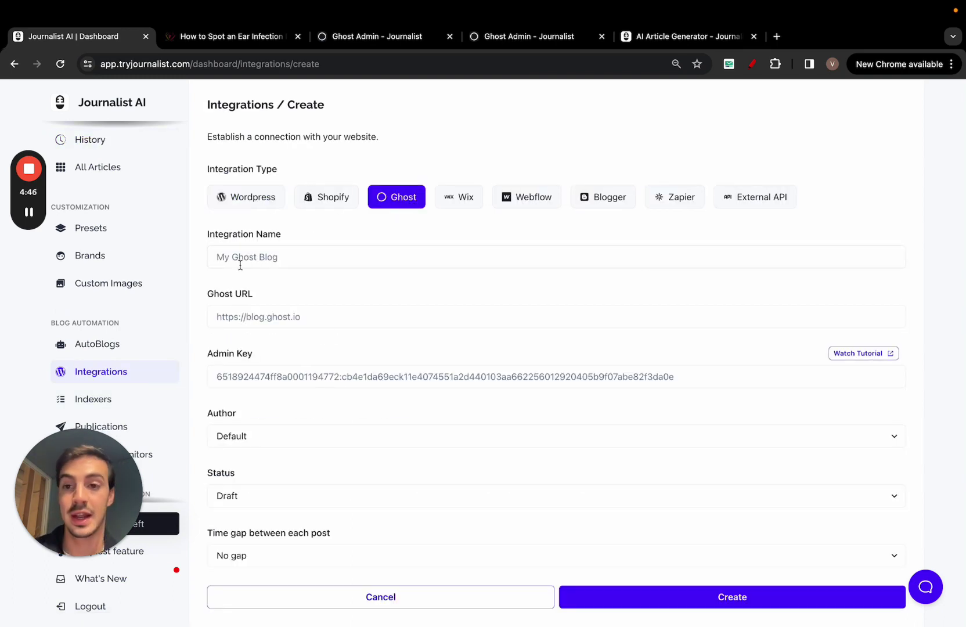
scroll(151, 279, down, 2)
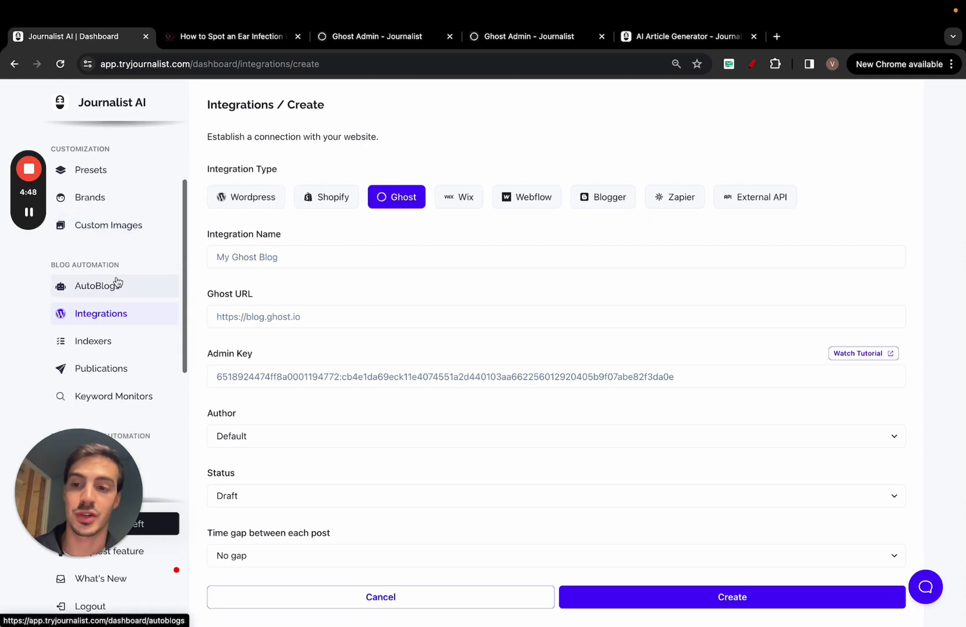
In a new AutoBlog, switch from 60 articles to 5 every week, leaving the preset unselected.
click(110, 285)
click(852, 313)
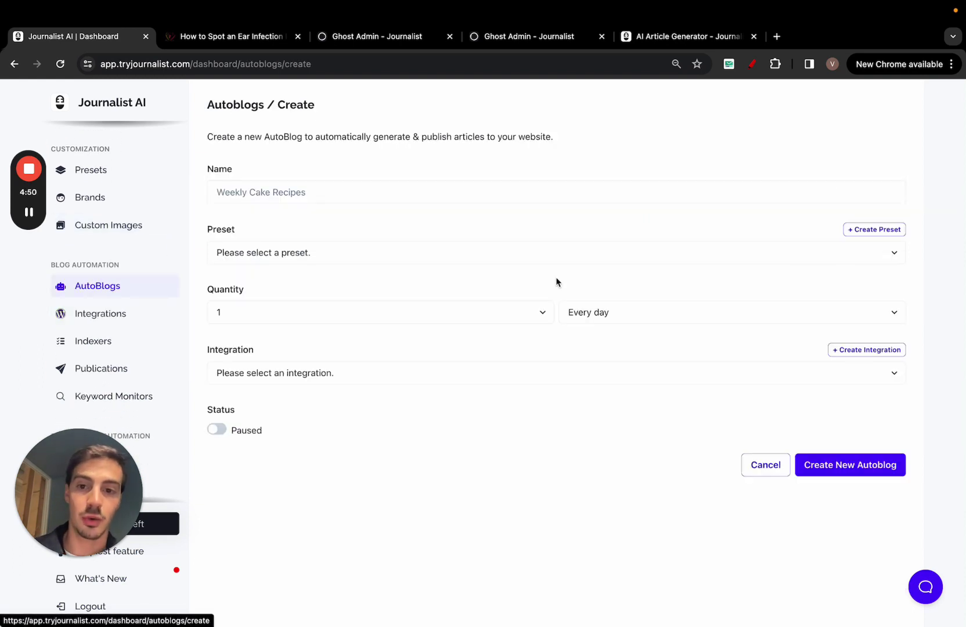
click(375, 313)
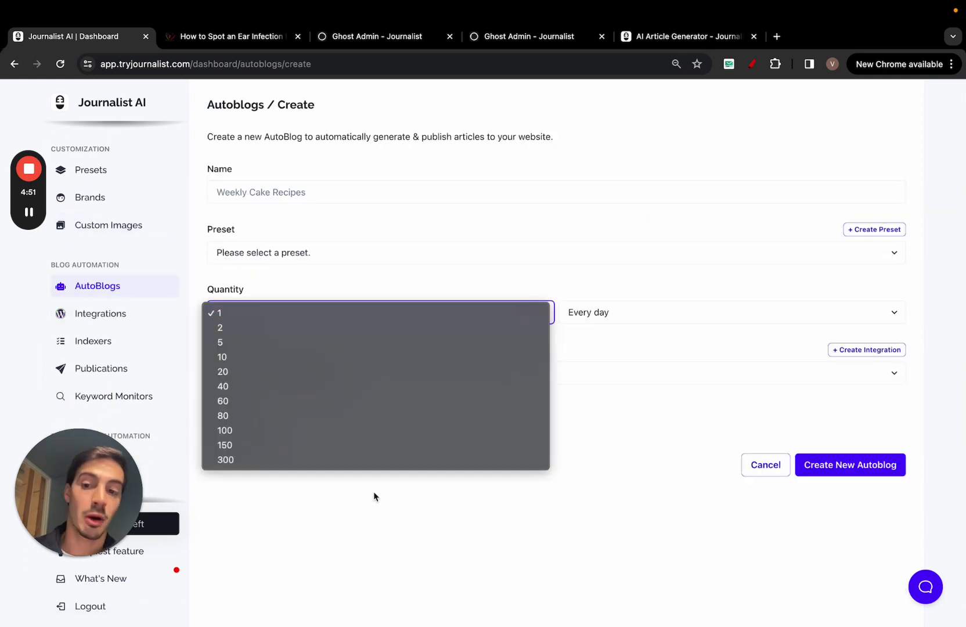
click(389, 404)
click(606, 303)
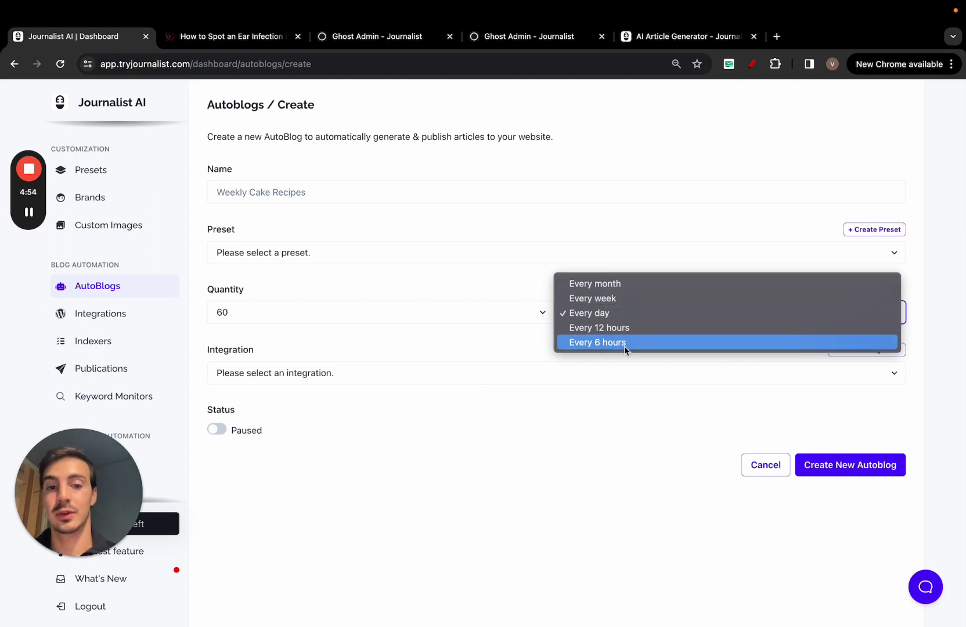
click(615, 299)
click(407, 314)
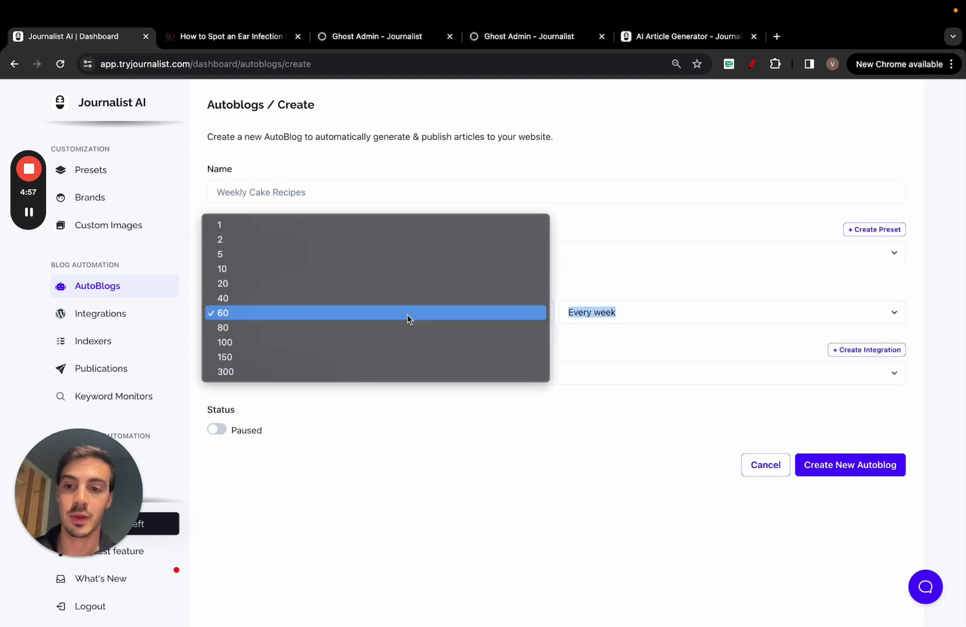
click(313, 255)
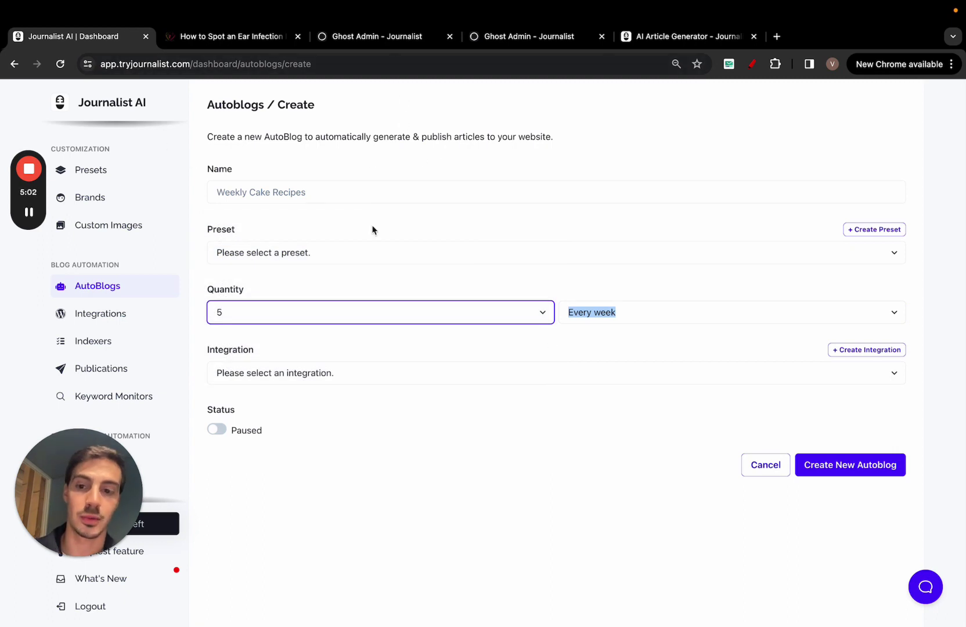
click(350, 256)
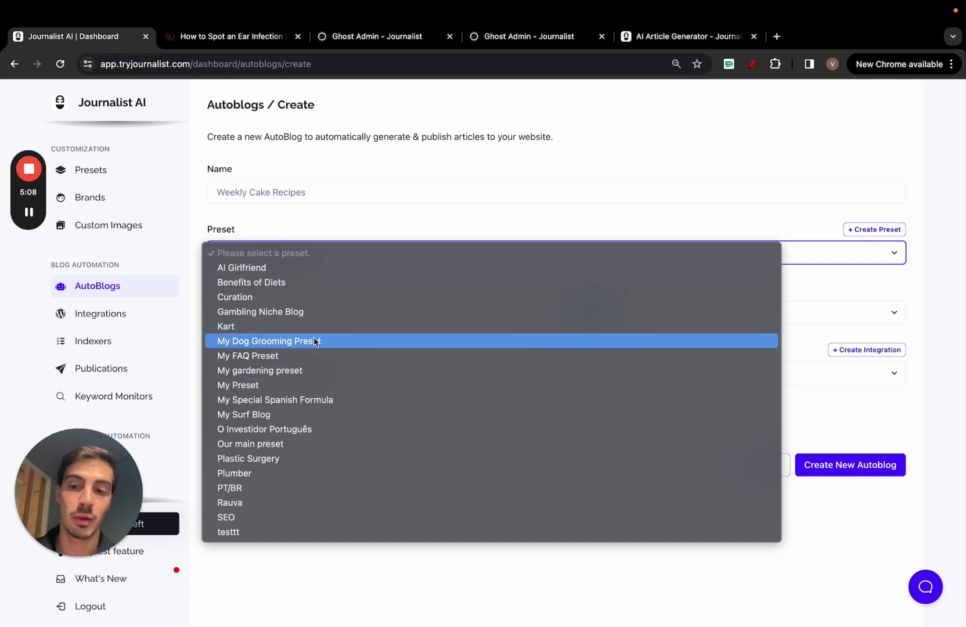
click(172, 219)
Start a new preset from the Presets page.
scroll(132, 200, up, 1)
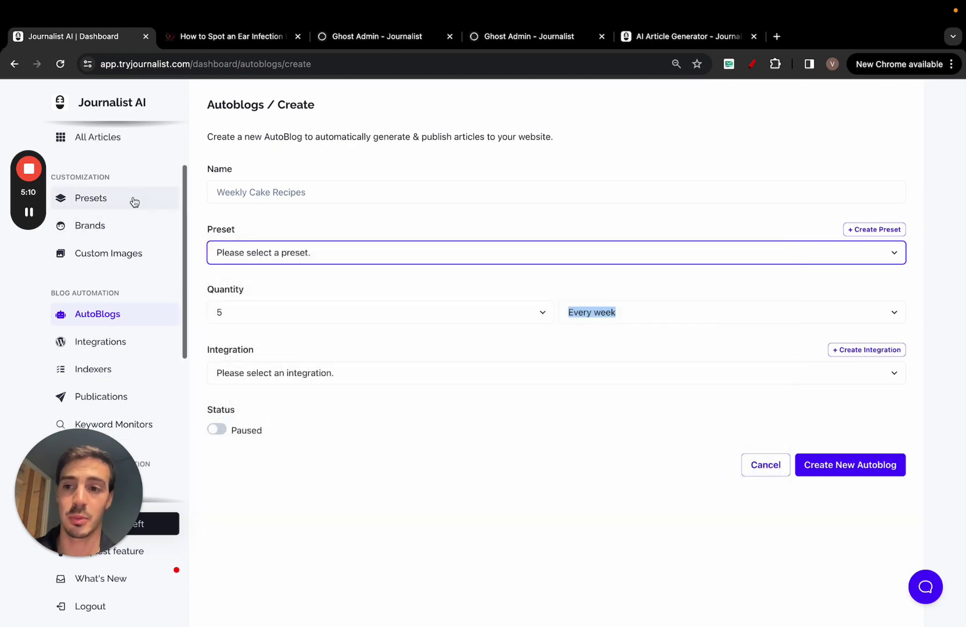
click(132, 198)
scroll(883, 418, down, 3)
scroll(719, 244, up, 3)
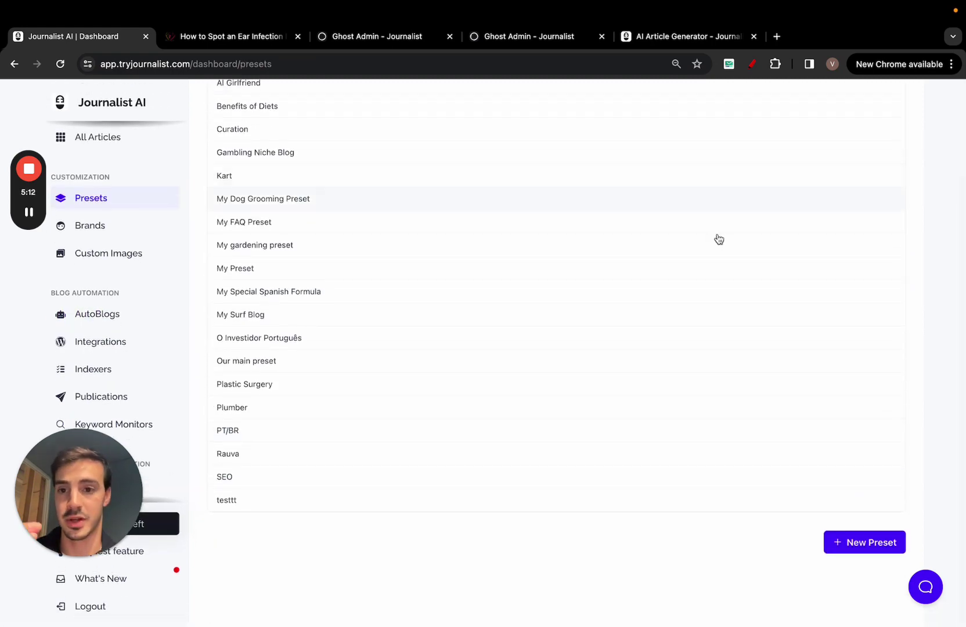
scroll(723, 319, down, 3)
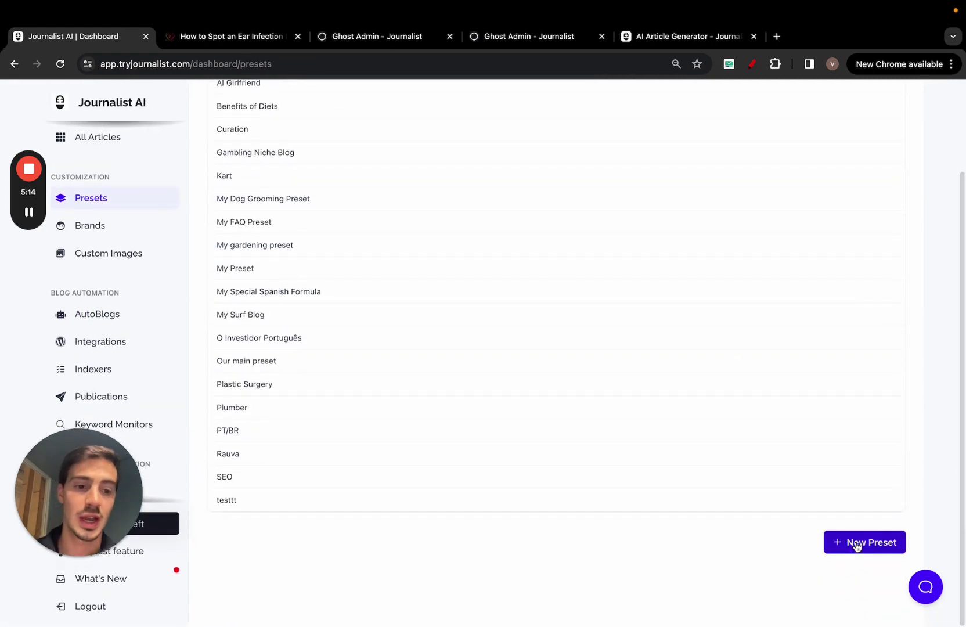
click(856, 545)
Expand the Content, Knowledge, Formatting and Structure sections and enable Connect to Web.
scroll(413, 289, down, 2)
click(319, 337)
scroll(319, 341, down, 5)
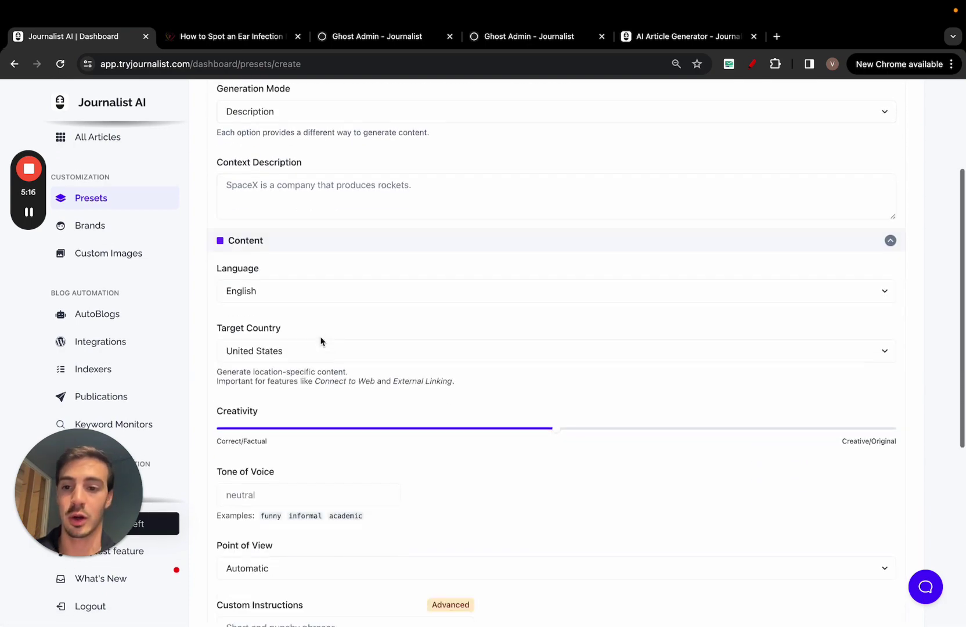
scroll(315, 327, down, 4)
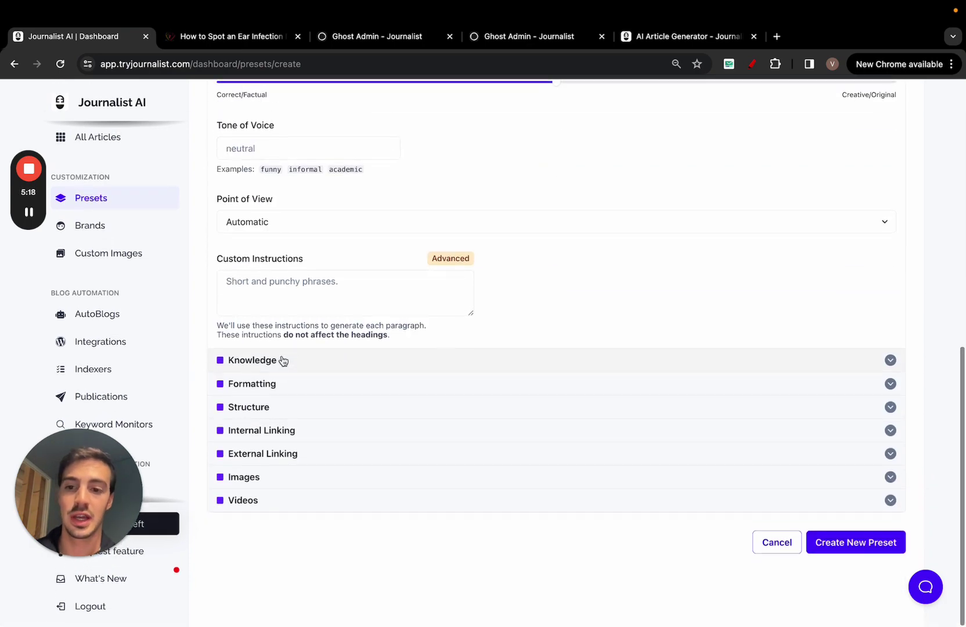
click(282, 360)
scroll(283, 360, down, 2)
click(227, 300)
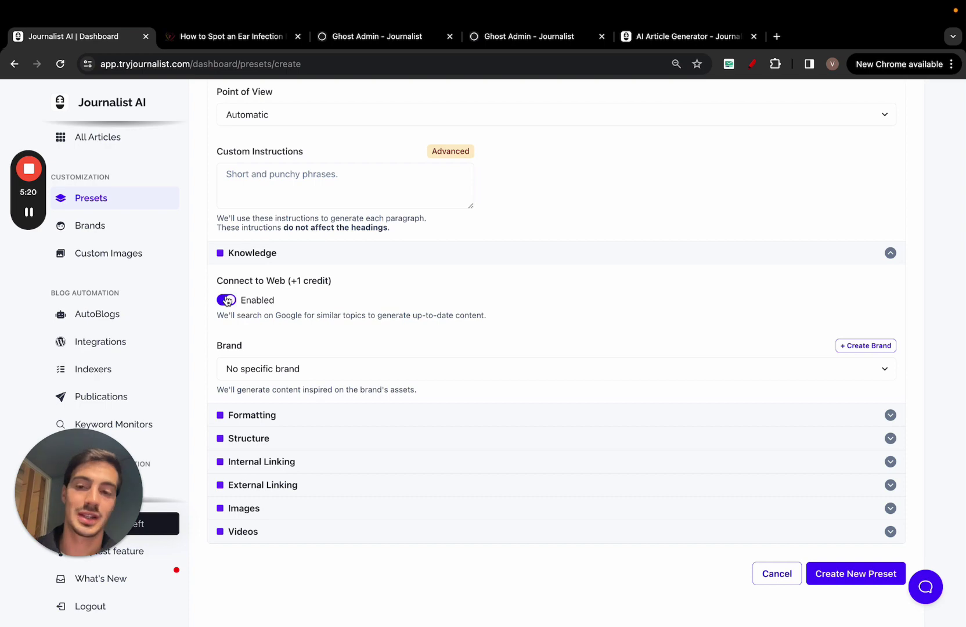
scroll(295, 380, down, 1)
click(293, 383)
scroll(293, 401, down, 2)
click(291, 405)
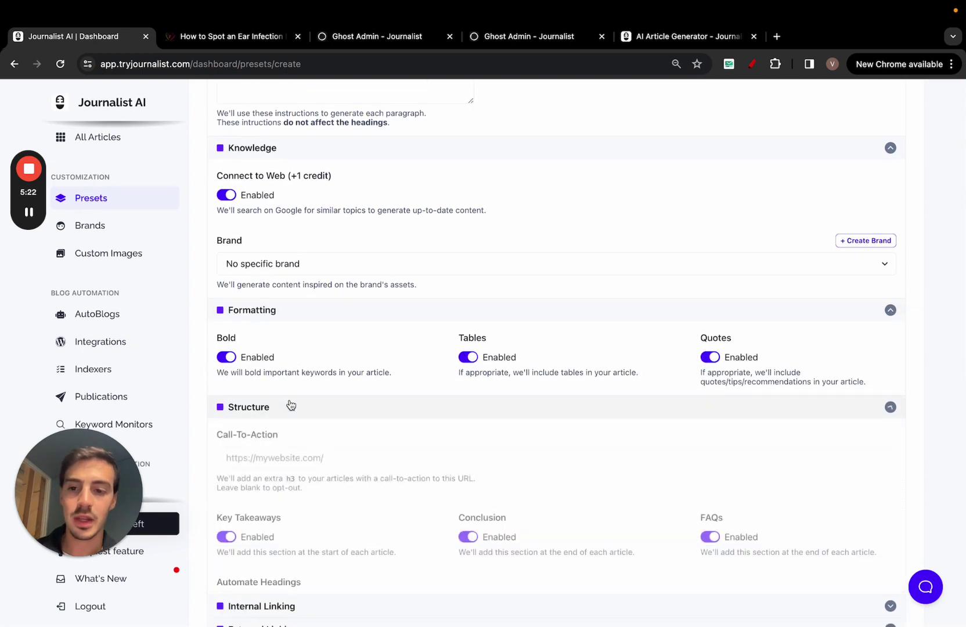
Collapse all preset sections and begin naming the preset 'My ghost ore'.
scroll(291, 405, down, 3)
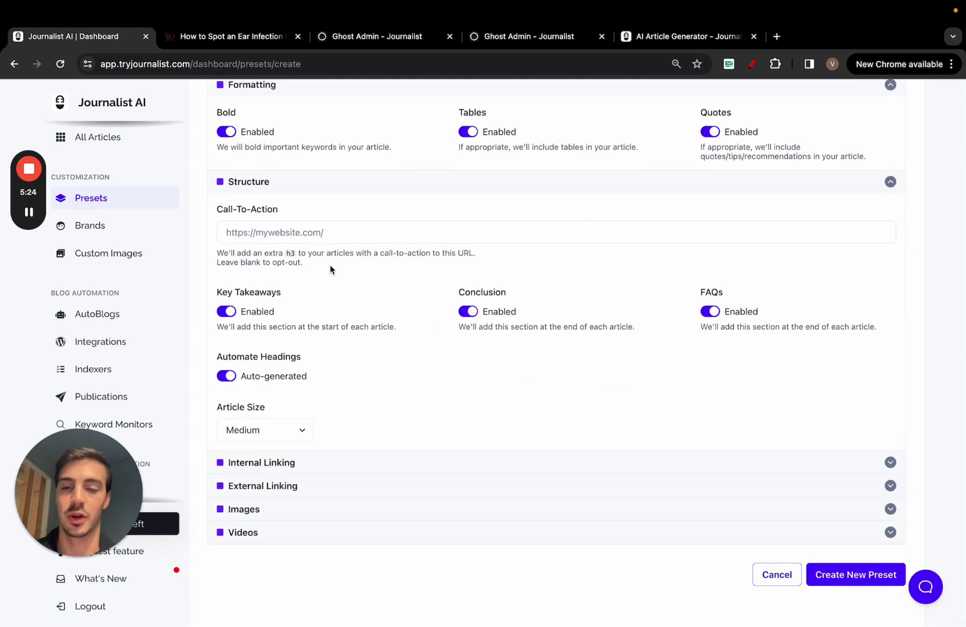
scroll(330, 268, down, 1)
scroll(300, 453, up, 3)
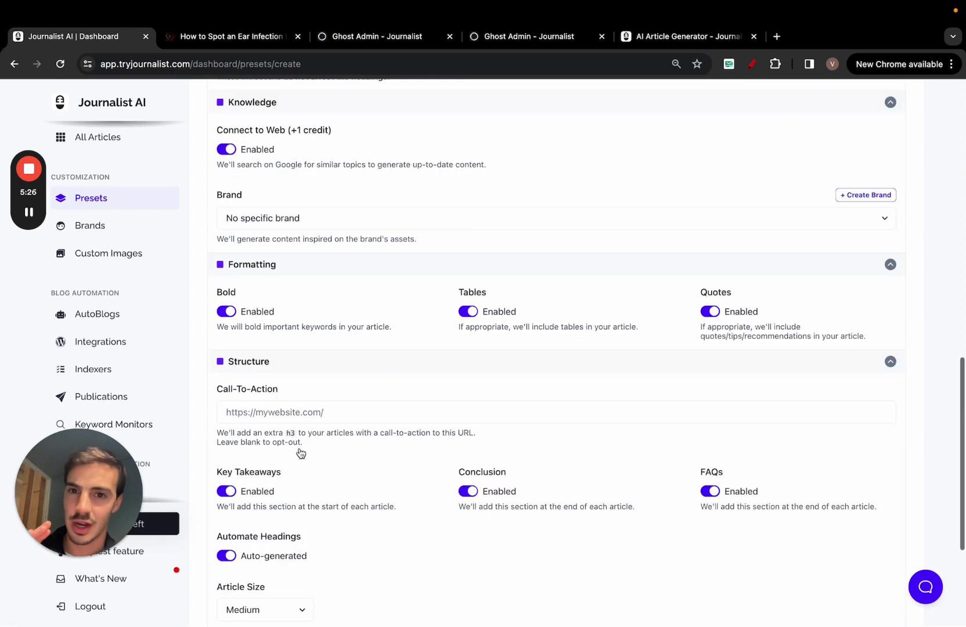
scroll(300, 453, up, 10)
click(314, 264)
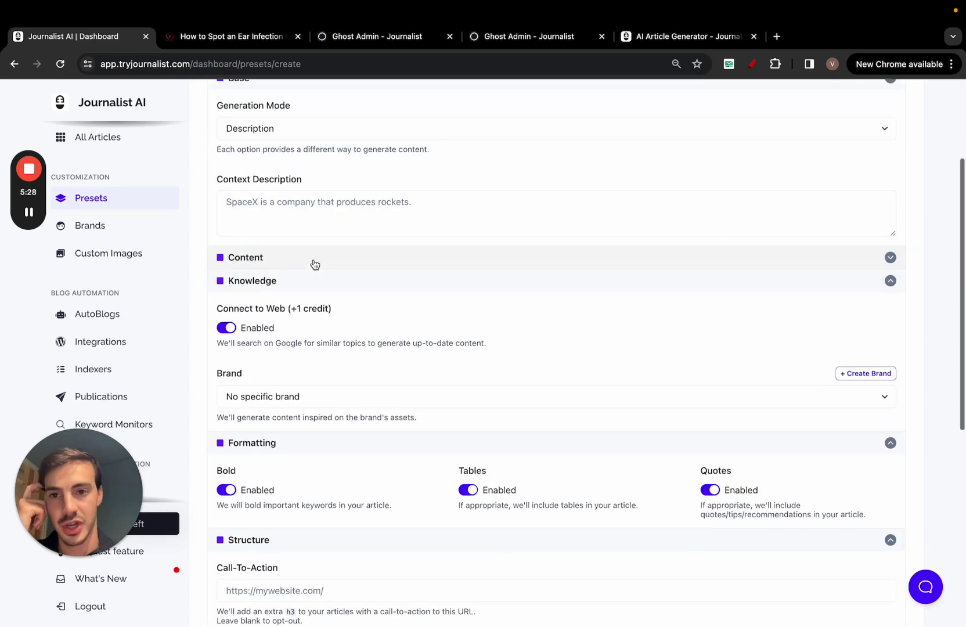
scroll(311, 244, up, 2)
click(306, 193)
click(308, 242)
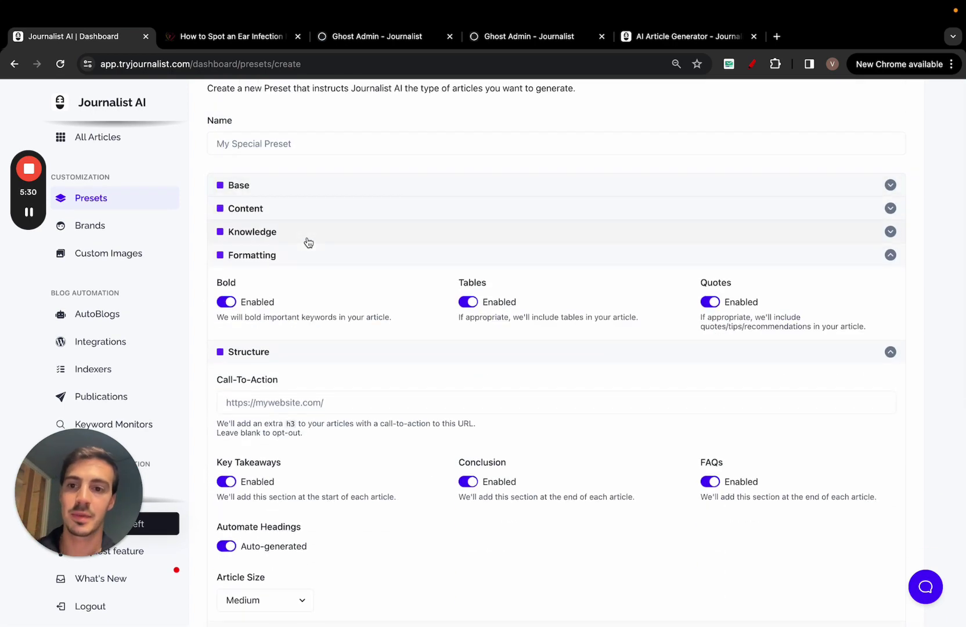
click(316, 258)
click(314, 280)
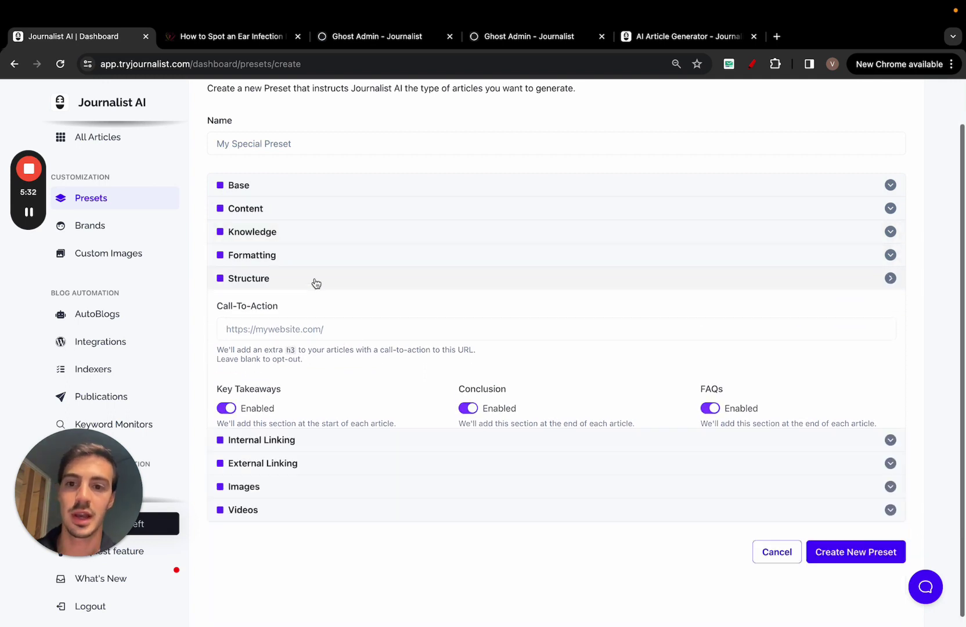
click(352, 192)
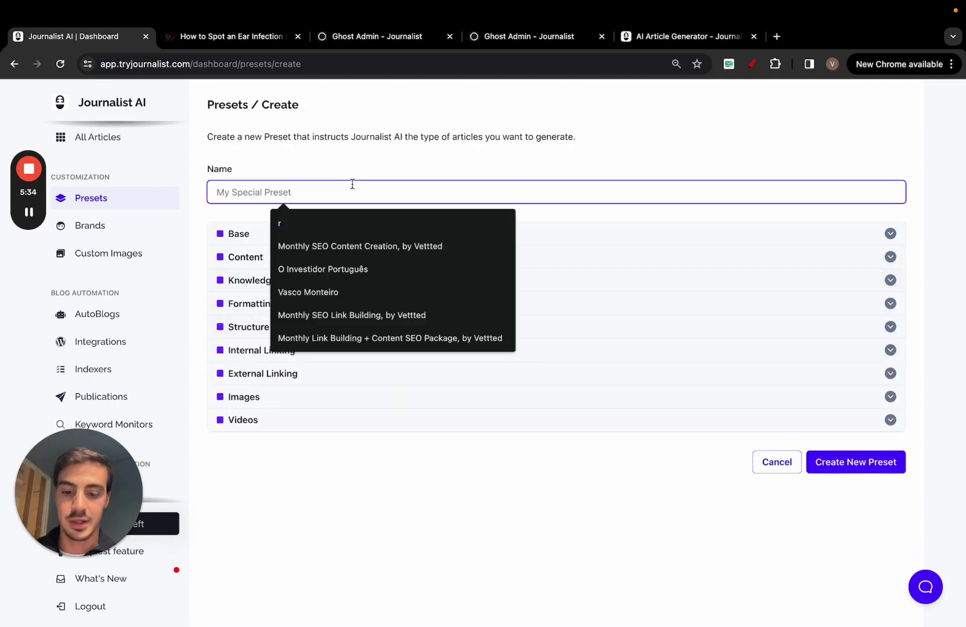
text(My ghost orest)
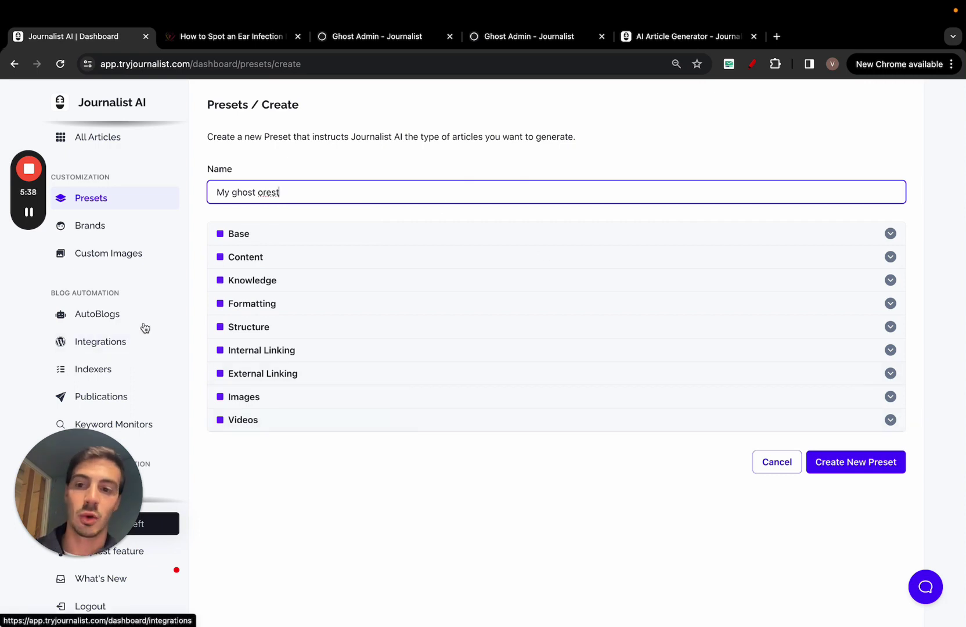
Open a new AutoBlog form, dismiss the Preset list unchosen, then go to Indexers.
click(142, 318)
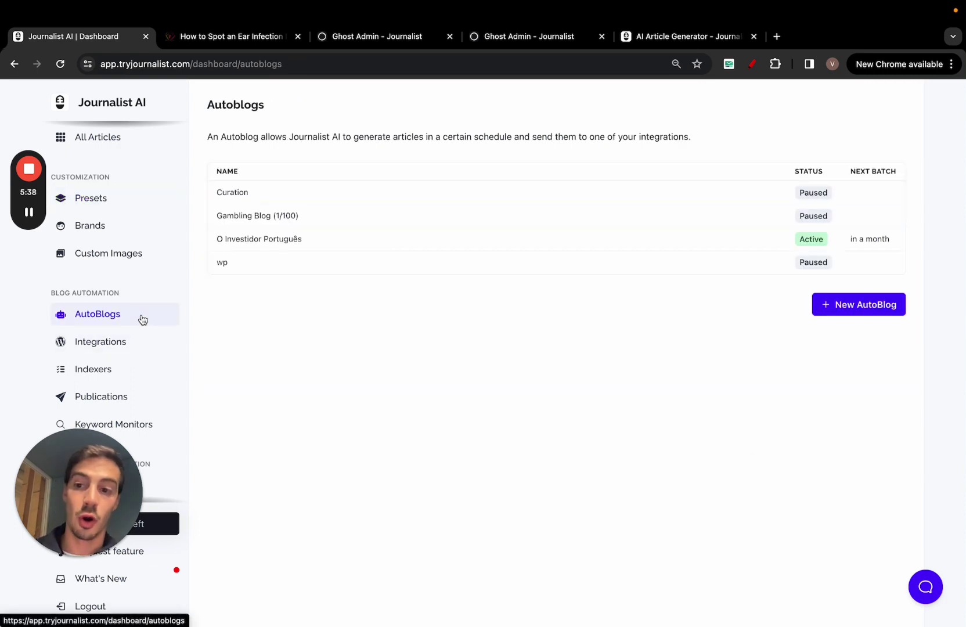
click(839, 303)
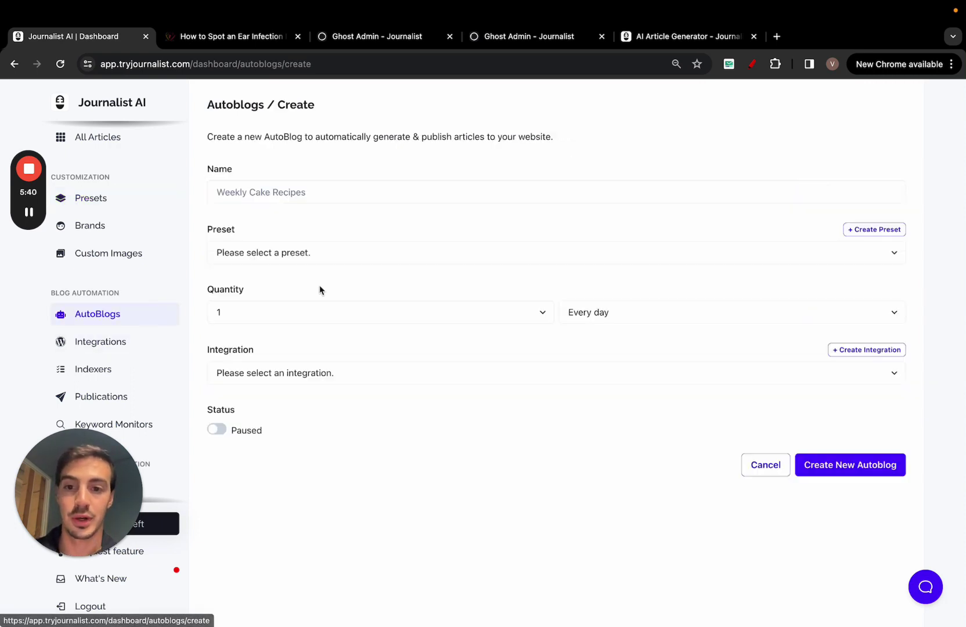
click(299, 255)
click(300, 218)
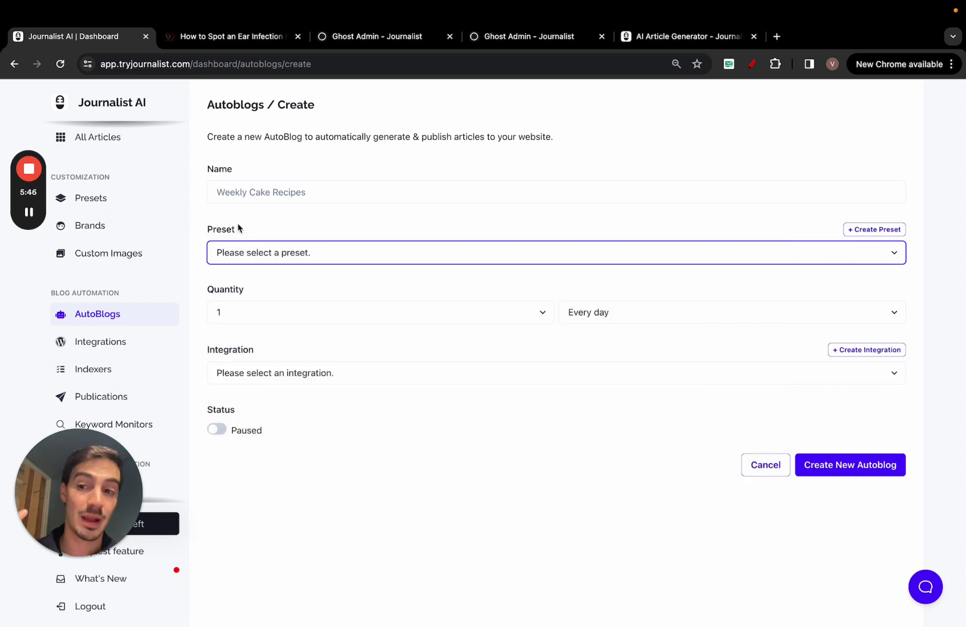
click(108, 369)
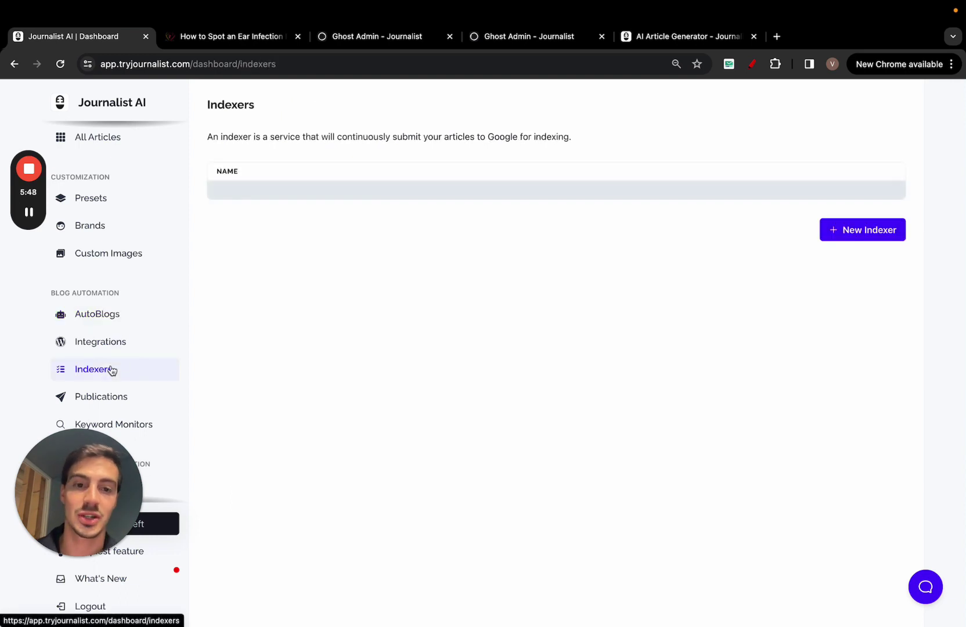
Open the New Indexer form, then go to the Social Media page.
click(871, 248)
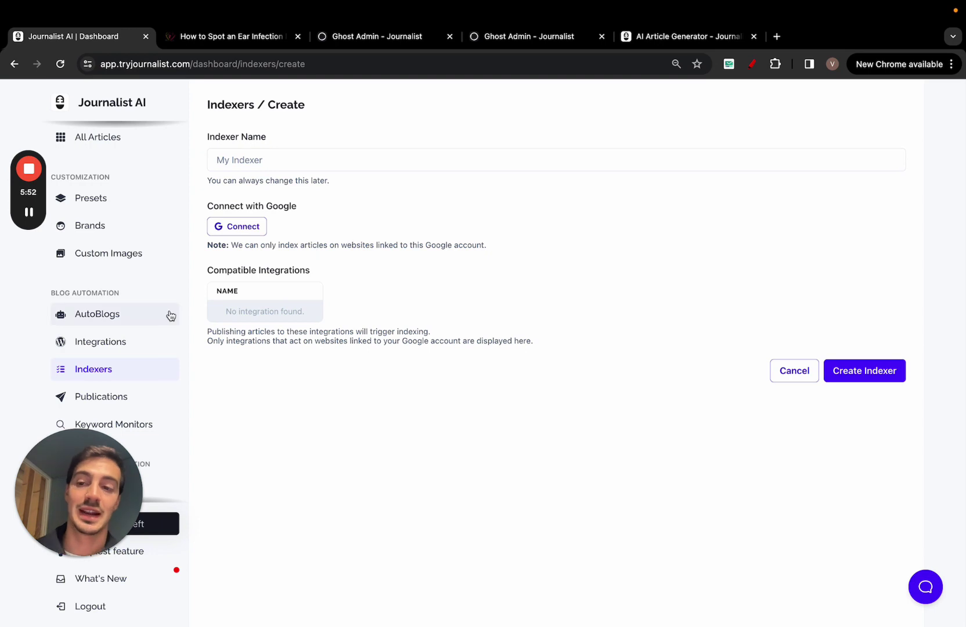
scroll(134, 318, down, 4)
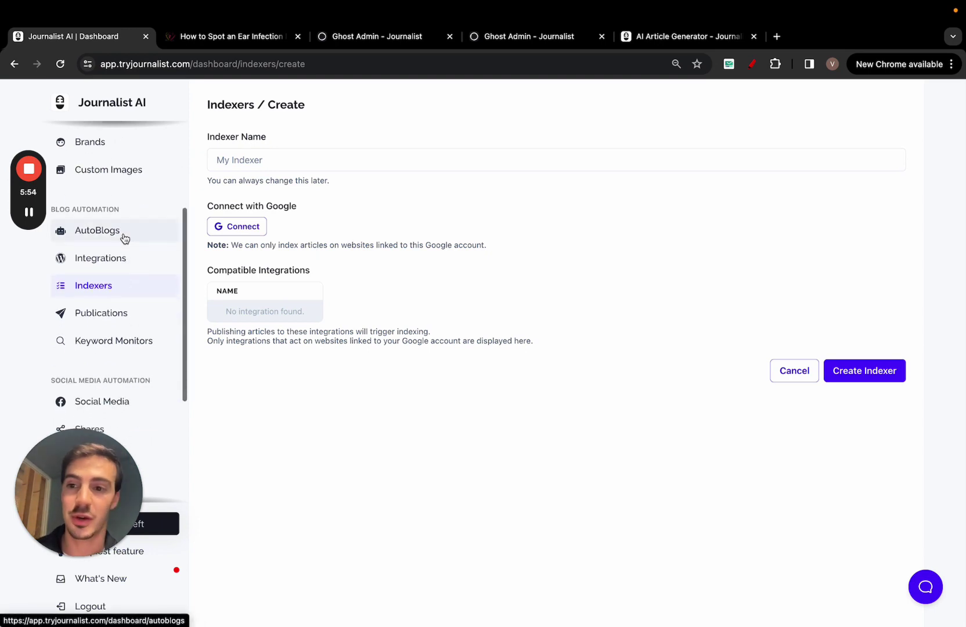
click(119, 385)
Open the Dog Grooming keyword monitor and bring its Last Suggestions table into view.
scroll(115, 213, down, 6)
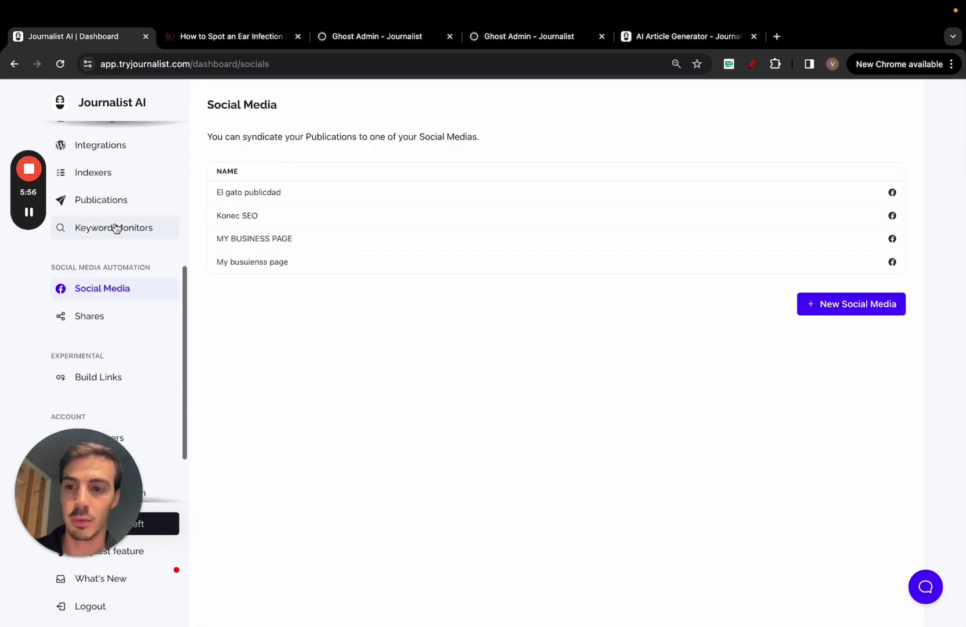
click(114, 227)
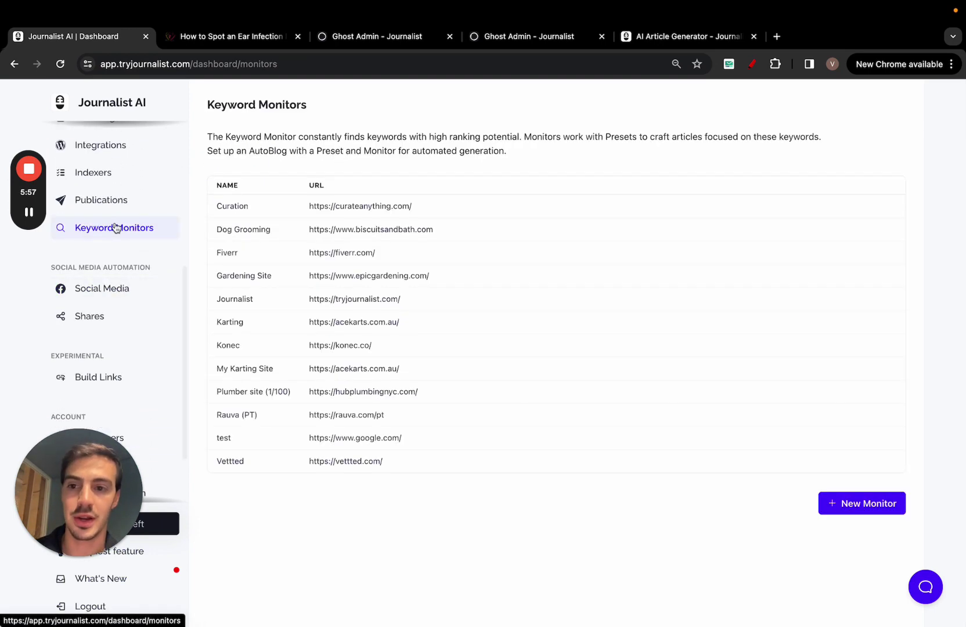
click(413, 236)
scroll(323, 320, down, 1)
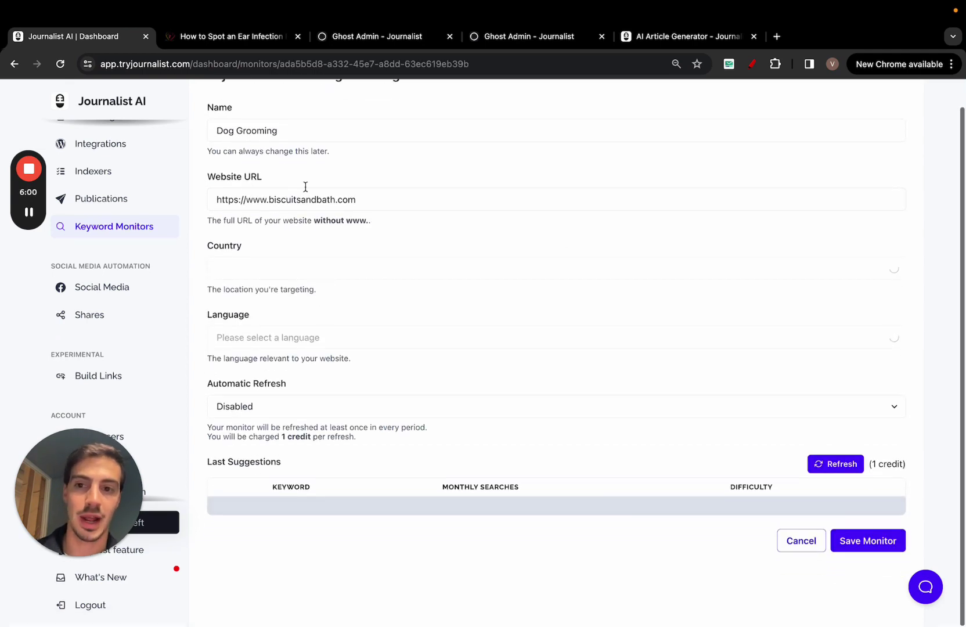
scroll(296, 341, down, 5)
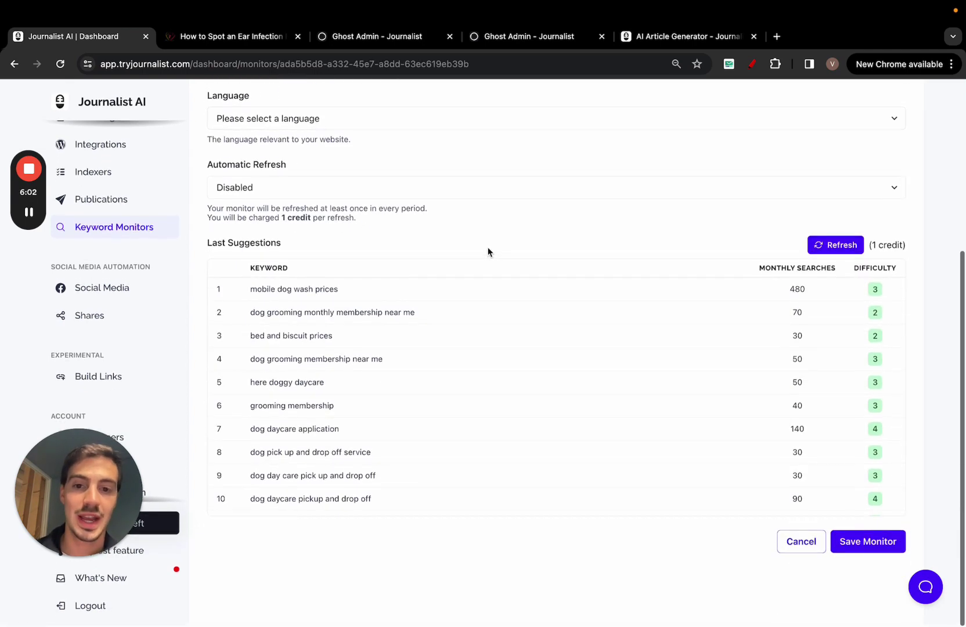
scroll(608, 345, down, 7)
scroll(812, 337, up, 2)
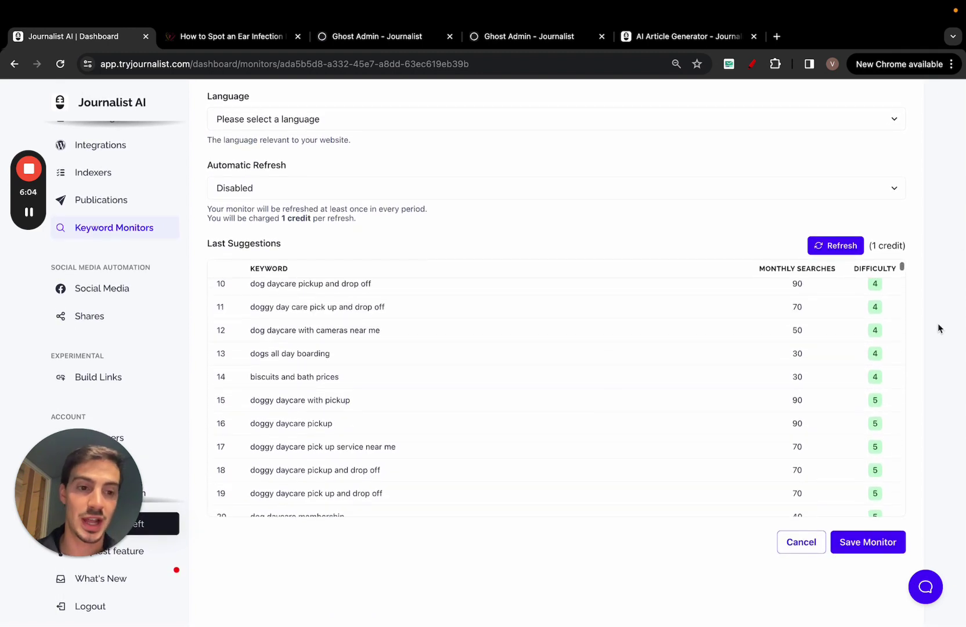
drag(861, 270, 876, 271)
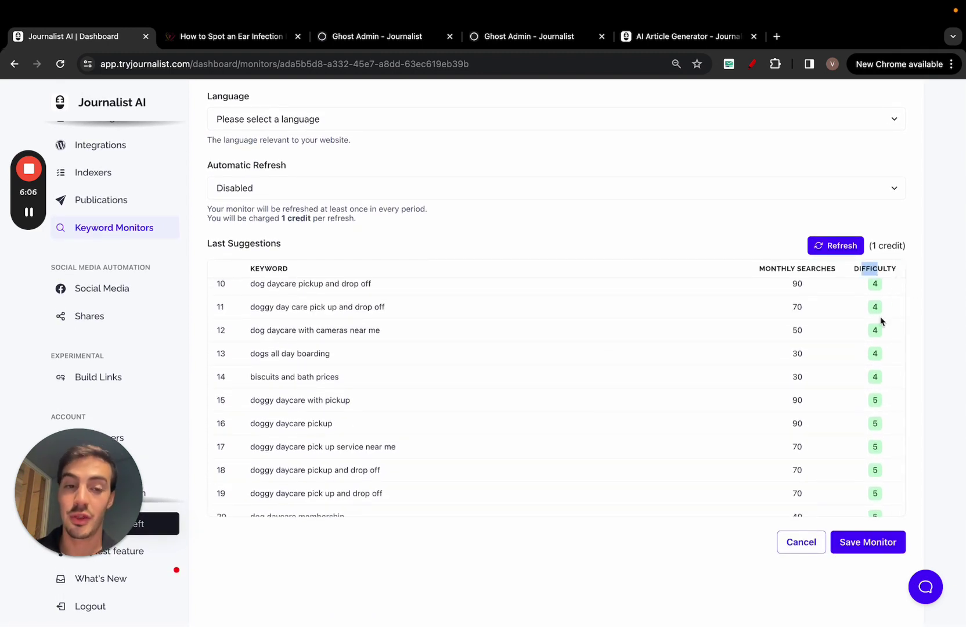
scroll(821, 313, down, 3)
drag(793, 303, 799, 504)
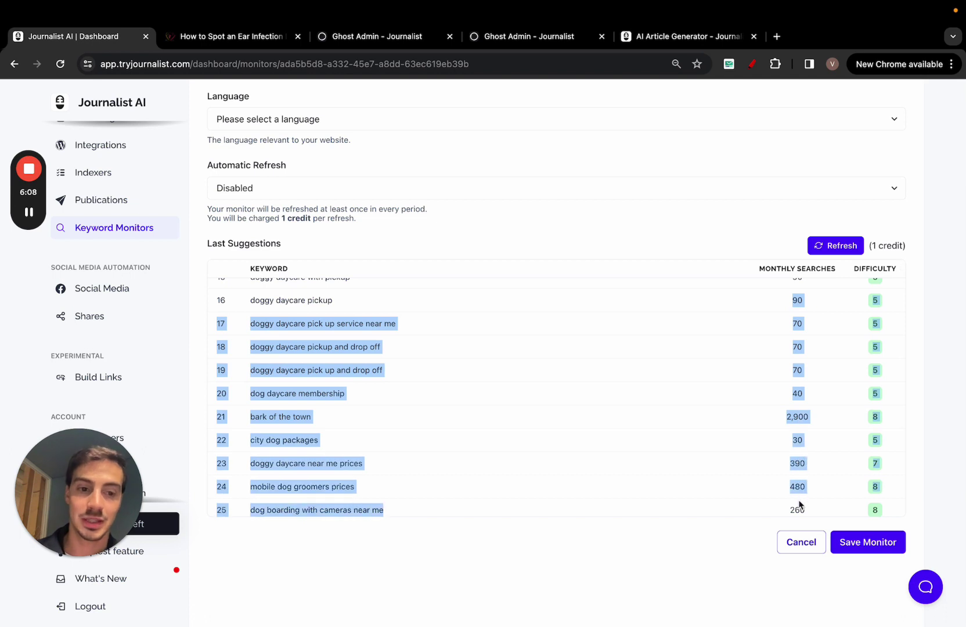
scroll(630, 430, down, 4)
drag(631, 445, 485, 234)
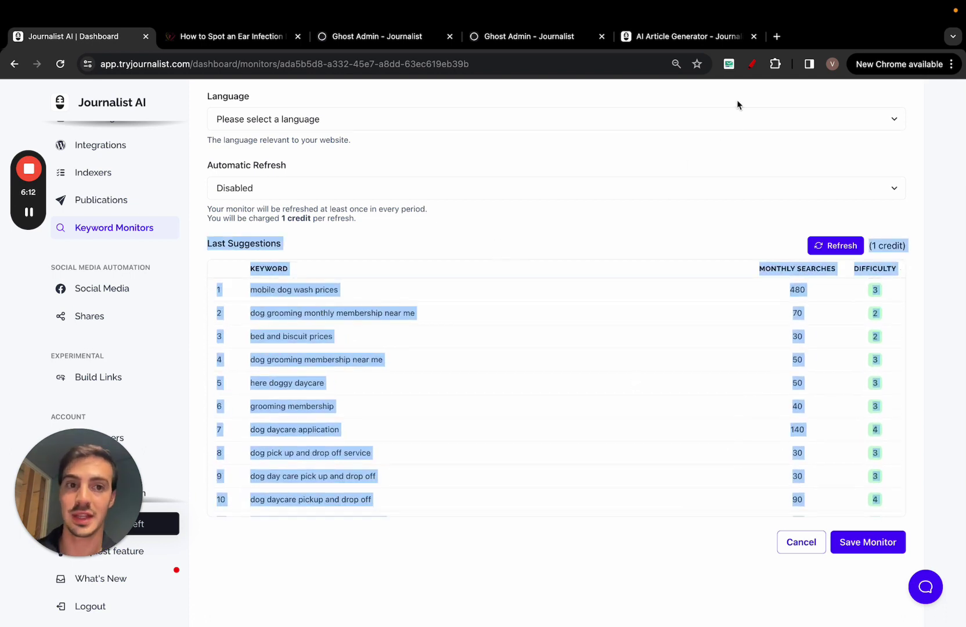
Draw a red box around the keyword list and marks near Automatic Refresh.
click(752, 63)
mouse_move(74, 114)
mouse_down()
mouse_move(147, 113)
mouse_move(468, 299)
mouse_up()
drag(536, 129, 536, 294)
mouse_move(536, 467)
mouse_down()
mouse_move(722, 513)
mouse_move(670, 148)
mouse_move(549, 130)
mouse_up()
drag(585, 90, 586, 117)
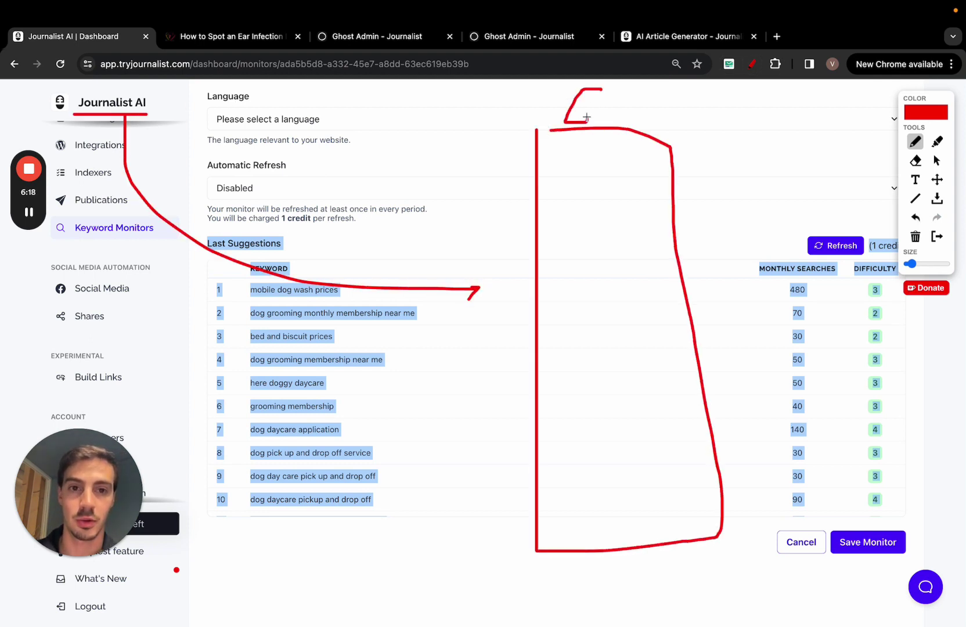
drag(198, 165, 200, 208)
drag(291, 176, 266, 240)
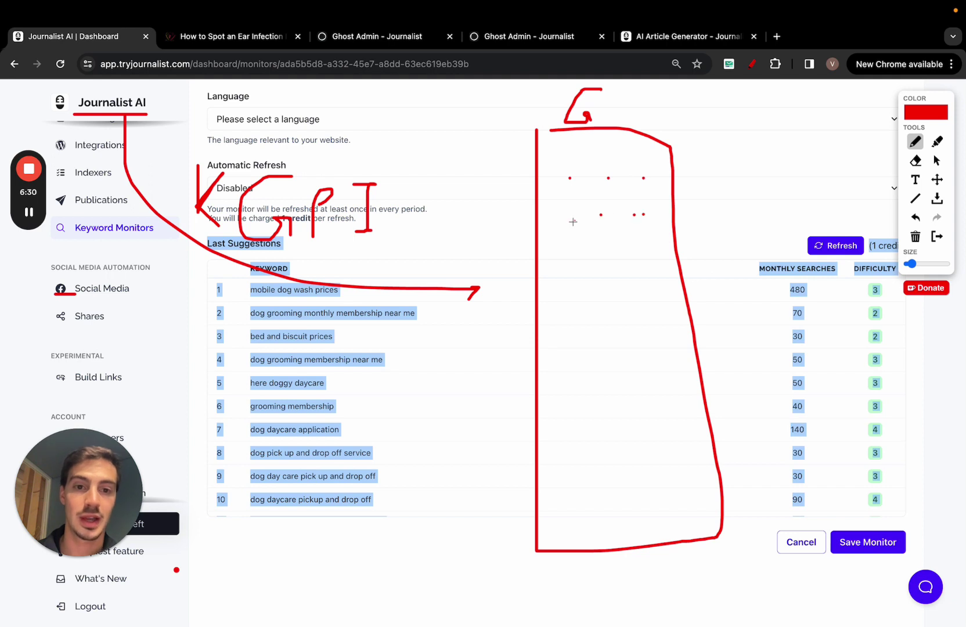
Add red arrows to Monthly Searches and Difficulty, a red 4, and a loop around the form.
drag(676, 254, 791, 252)
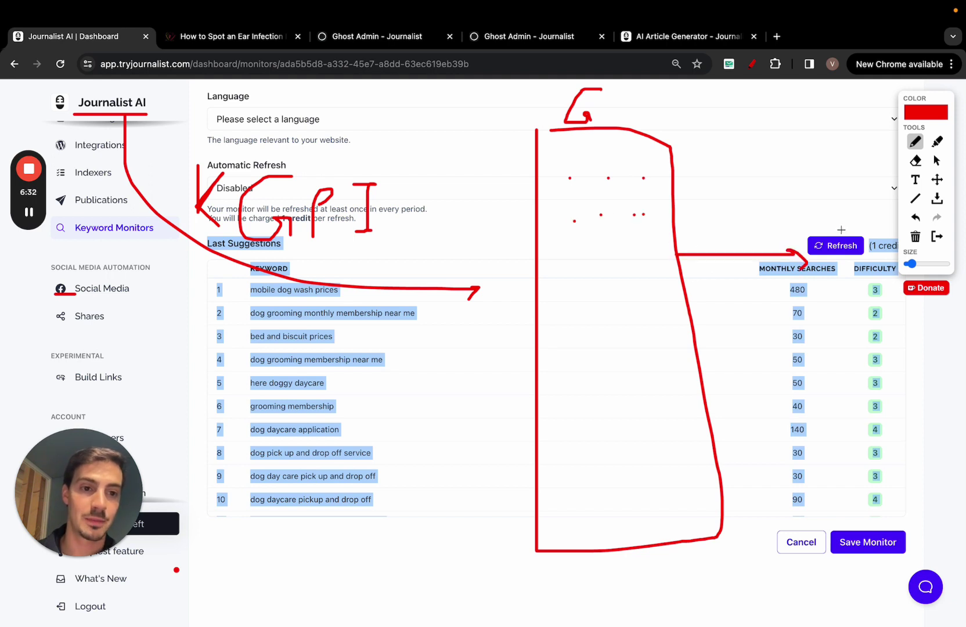
drag(841, 229, 860, 288)
drag(810, 357, 853, 379)
mouse_move(853, 327)
mouse_down()
mouse_move(858, 416)
mouse_move(903, 452)
mouse_up()
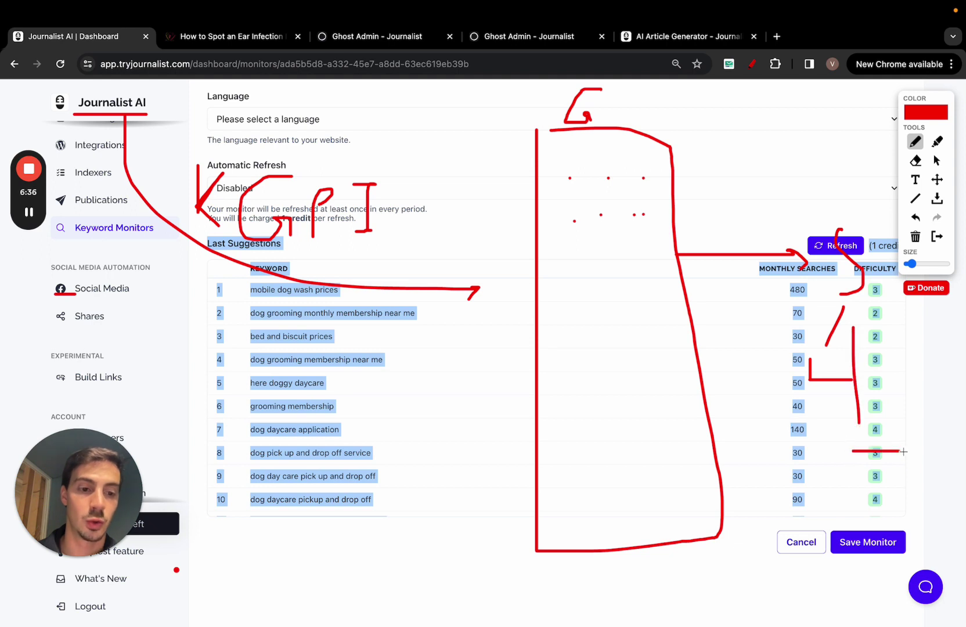
drag(821, 323, 764, 441)
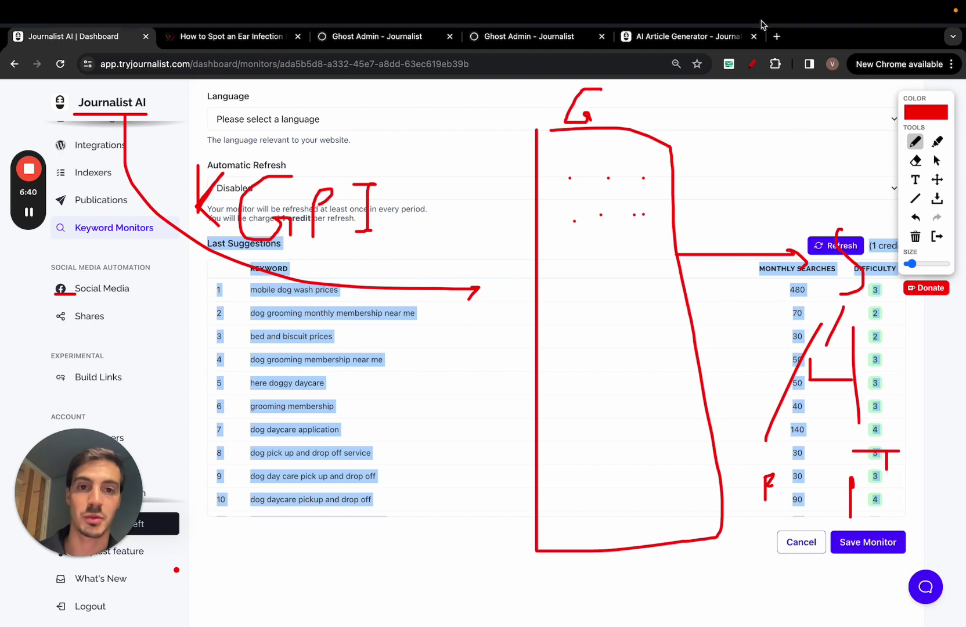
mouse_move(758, 113)
mouse_down()
mouse_move(23, 250)
mouse_move(960, 279)
mouse_up()
drag(897, 155, 608, 109)
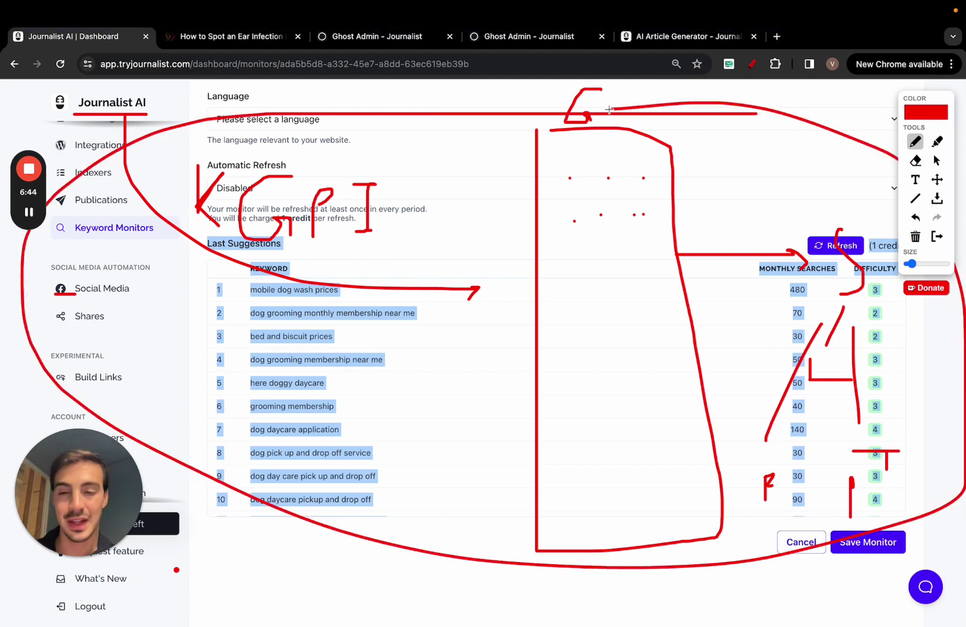
Clear the red annotations and scroll the Dog Grooming monitor page back to the top.
click(933, 234)
scroll(133, 140, up, 1)
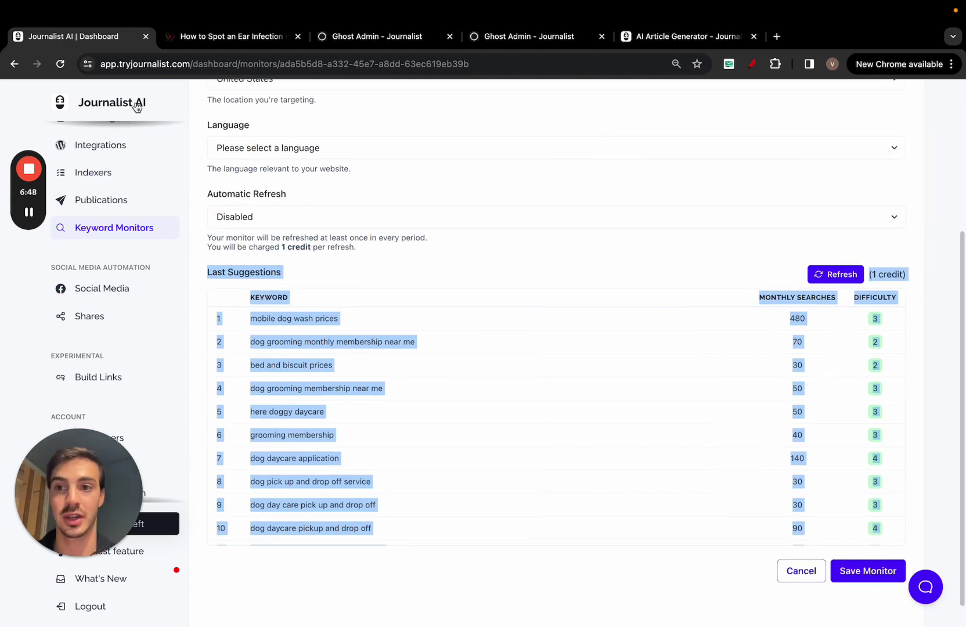
scroll(136, 101, up, 4)
scroll(151, 180, up, 5)
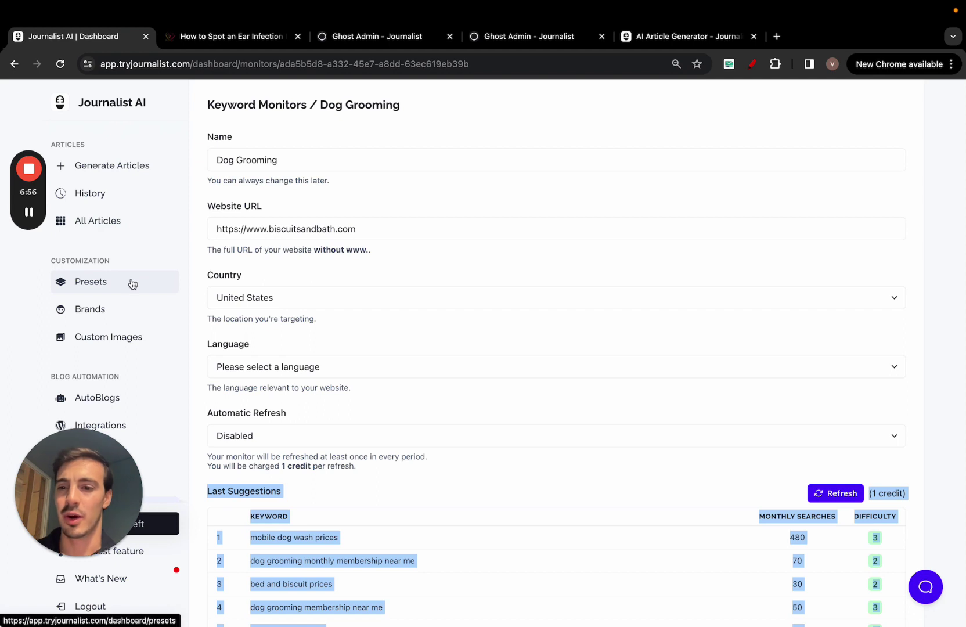
scroll(139, 296, down, 1)
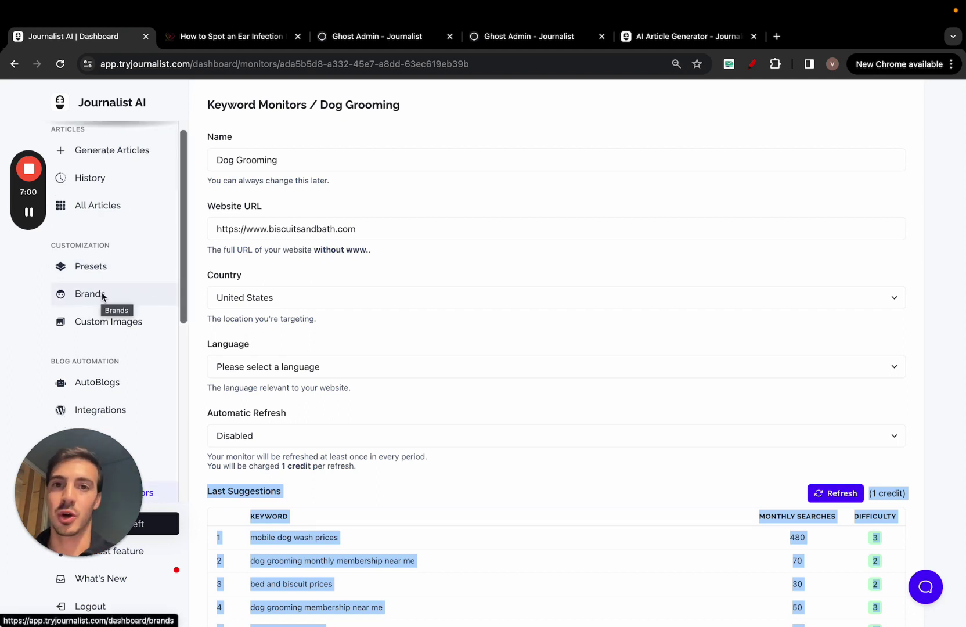
Draw a red line from Brands and sketch letters around the Country and Language fields.
click(752, 64)
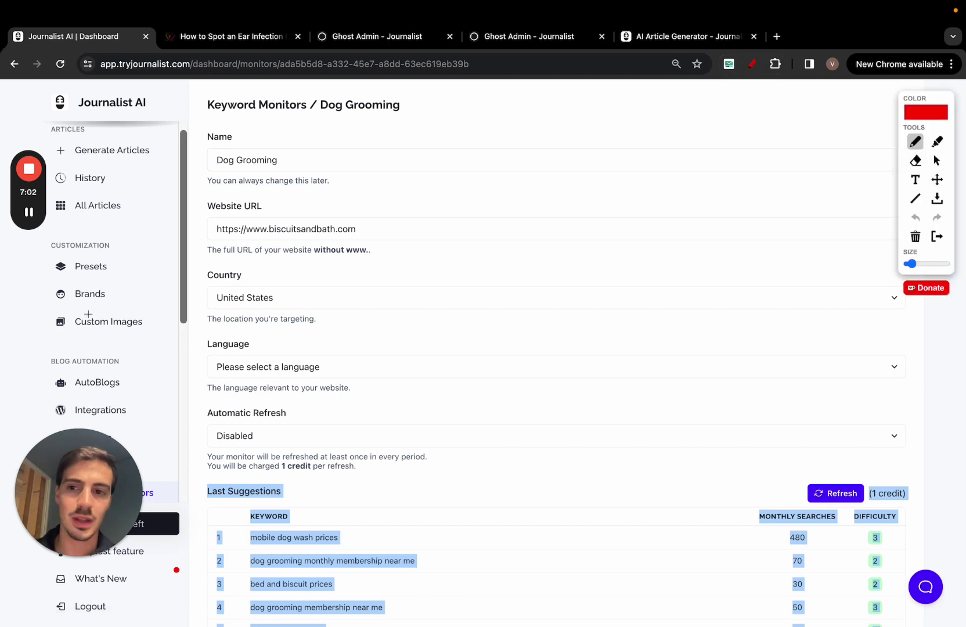
drag(114, 295, 371, 287)
mouse_move(411, 344)
mouse_down()
mouse_move(433, 310)
mouse_move(411, 342)
mouse_up()
drag(467, 296, 526, 258)
mouse_move(572, 187)
mouse_down()
mouse_move(572, 220)
mouse_move(604, 220)
mouse_up()
drag(488, 316, 530, 317)
mouse_move(568, 286)
mouse_down()
mouse_move(581, 301)
mouse_move(610, 285)
mouse_up()
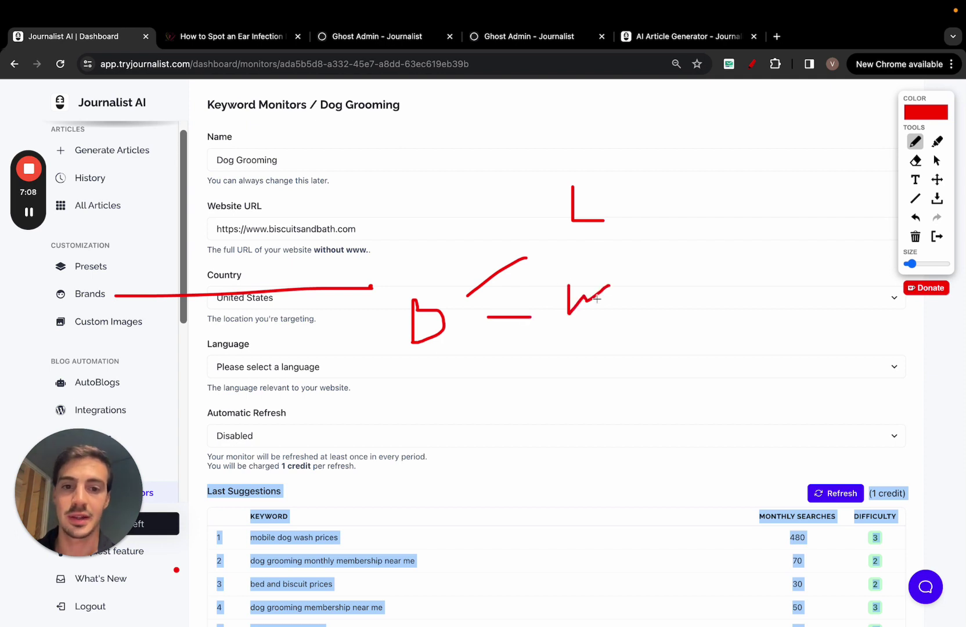
mouse_move(500, 345)
mouse_down()
mouse_move(526, 378)
mouse_move(588, 368)
mouse_move(585, 387)
mouse_up()
mouse_move(497, 378)
mouse_down()
mouse_move(526, 434)
mouse_move(571, 453)
mouse_move(561, 443)
mouse_up()
mouse_move(495, 440)
mouse_down()
mouse_move(518, 513)
mouse_move(540, 516)
mouse_up()
drag(651, 183, 602, 581)
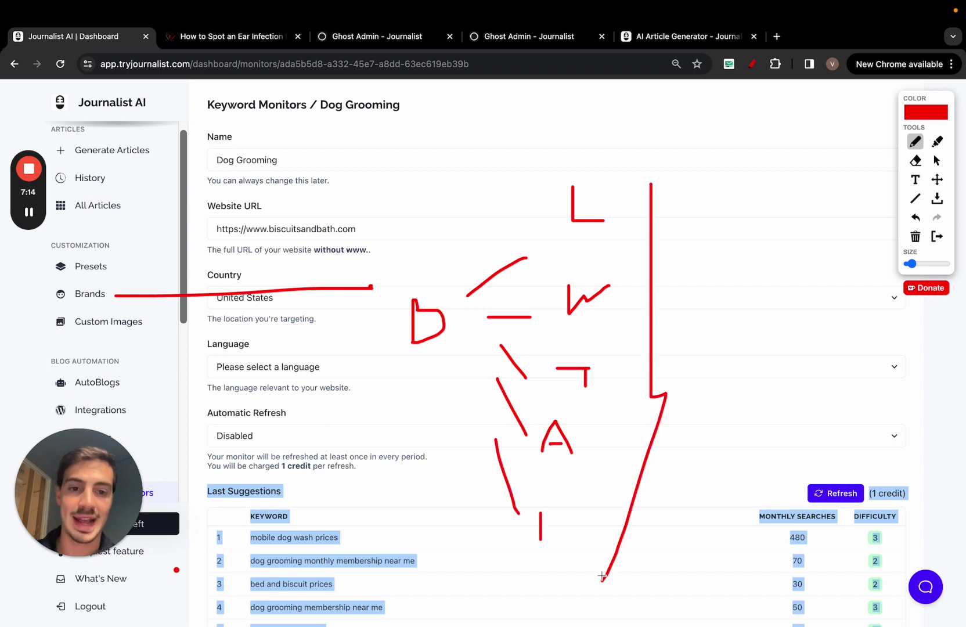
mouse_move(699, 430)
mouse_down()
mouse_move(700, 348)
mouse_move(717, 411)
mouse_move(728, 401)
mouse_up()
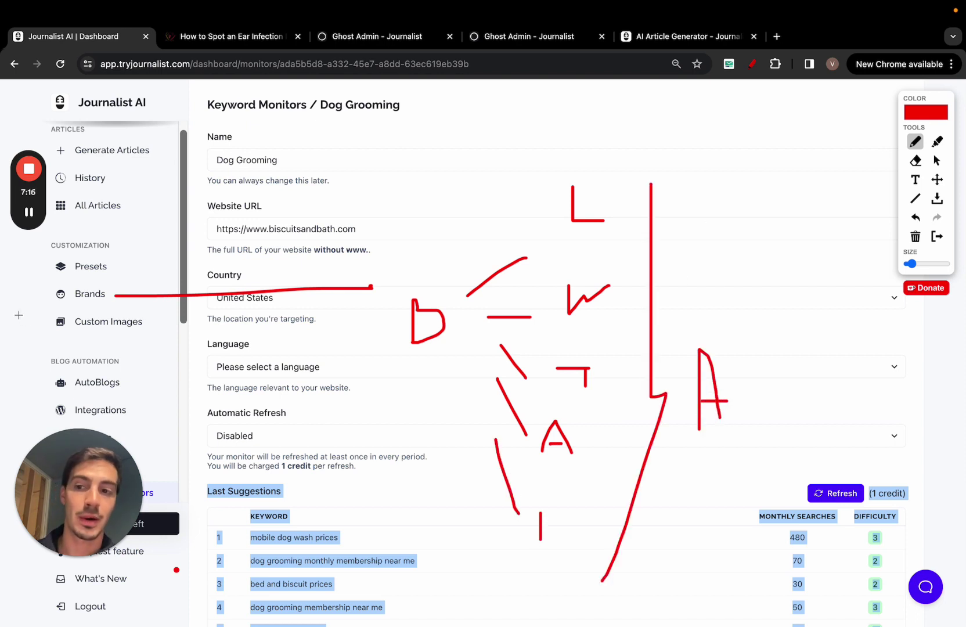
Circle Brands in red, arrow from the Journalist AI logo, and turn the D into B.
mouse_move(97, 284)
mouse_down()
mouse_move(66, 282)
mouse_move(52, 303)
mouse_move(108, 302)
mouse_move(99, 285)
mouse_up()
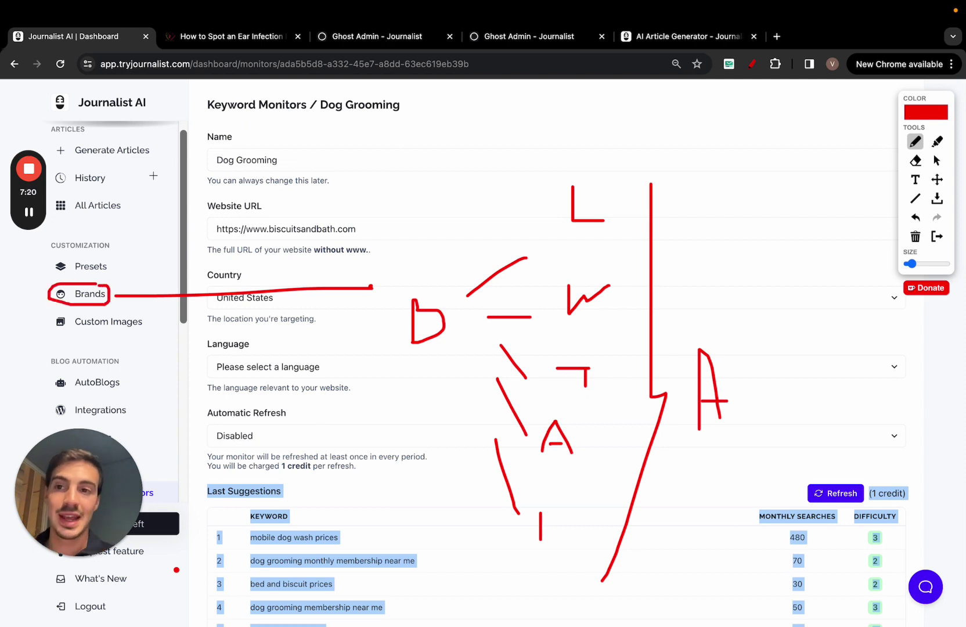
mouse_move(90, 117)
mouse_down()
mouse_move(221, 116)
mouse_move(390, 269)
mouse_move(394, 259)
mouse_up()
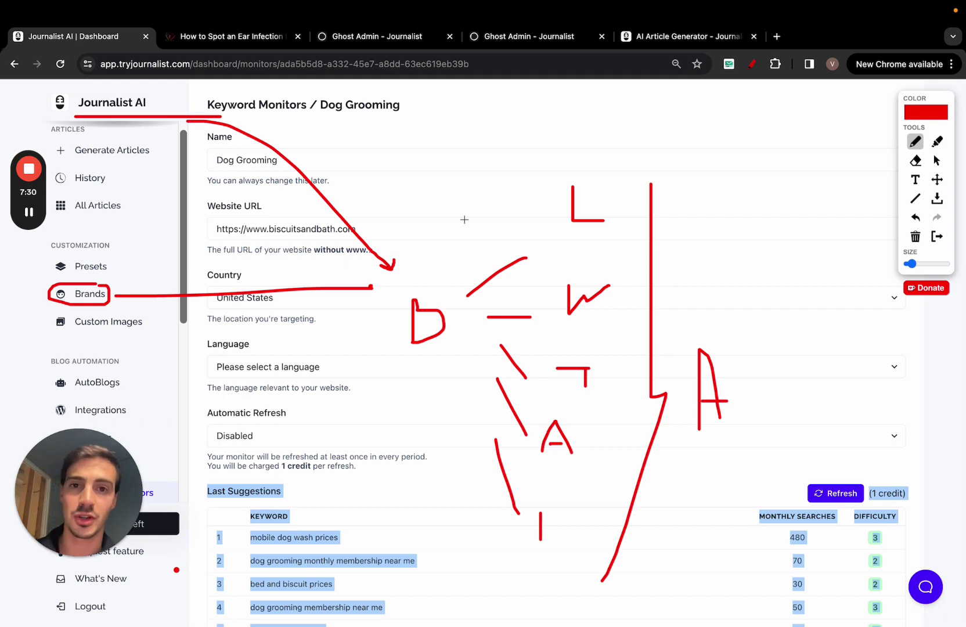
mouse_move(414, 312)
mouse_down()
mouse_move(423, 264)
mouse_move(445, 293)
mouse_move(424, 311)
mouse_up()
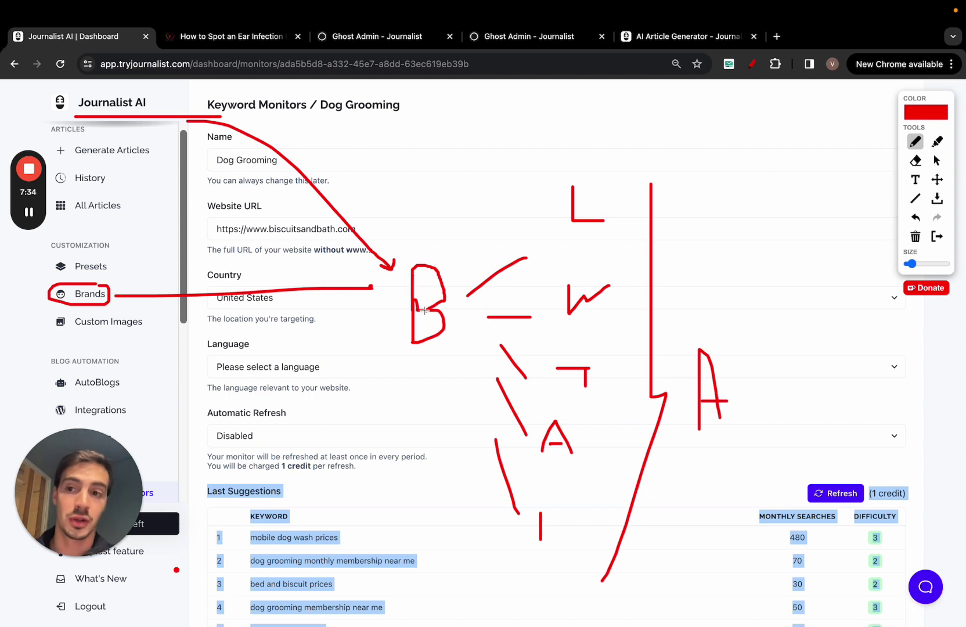
Remove the red annotations and text selection, then return to the article generation page.
click(937, 237)
scroll(154, 296, down, 3)
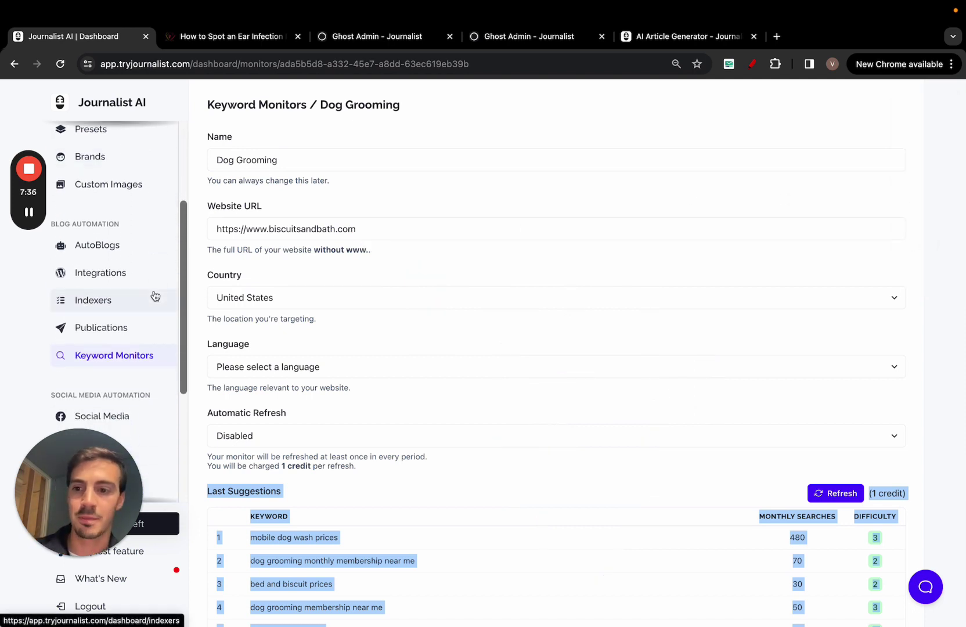
scroll(154, 295, down, 3)
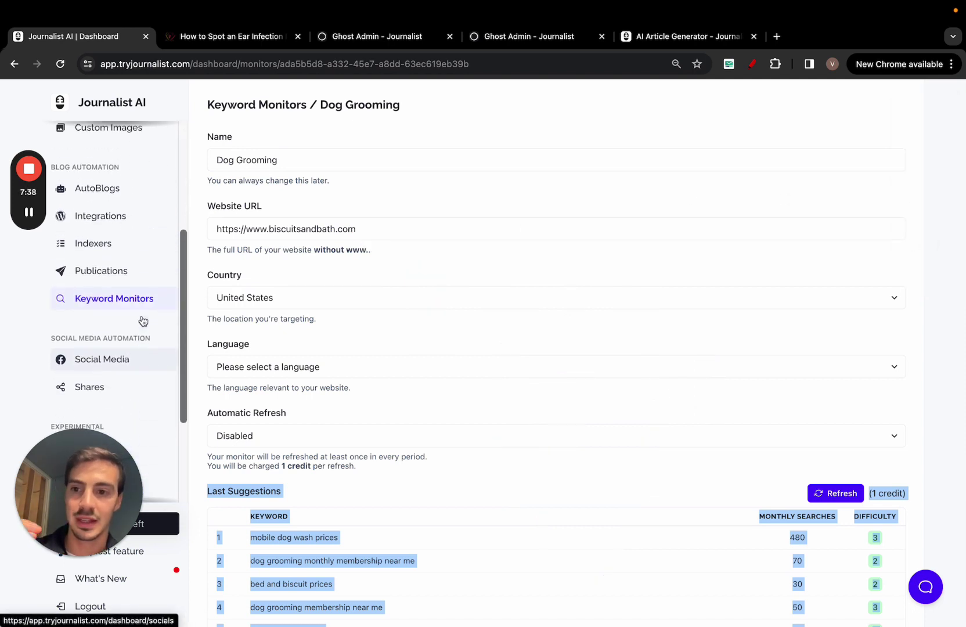
scroll(143, 320, up, 5)
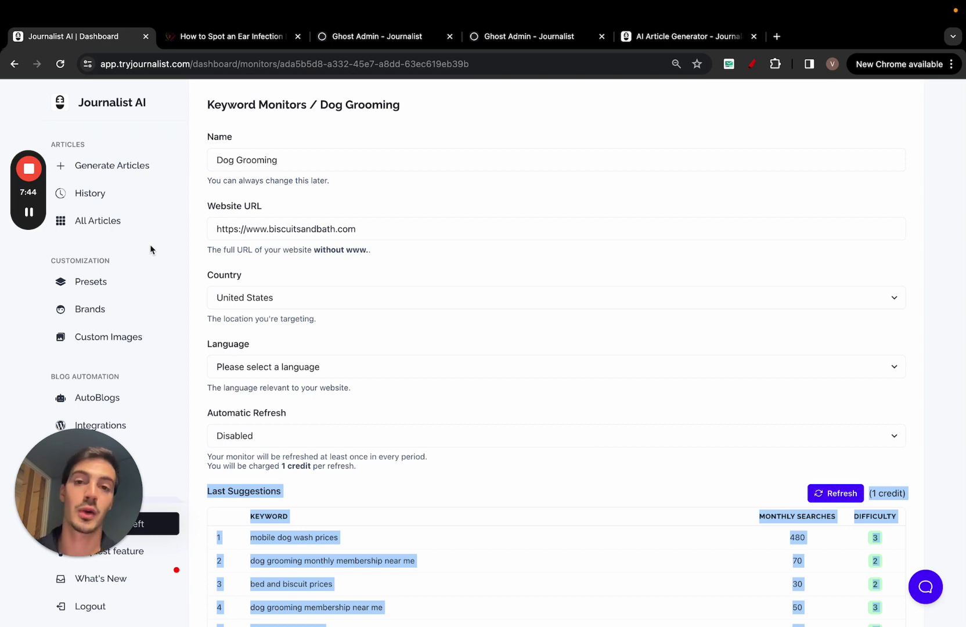
scroll(151, 276, down, 6)
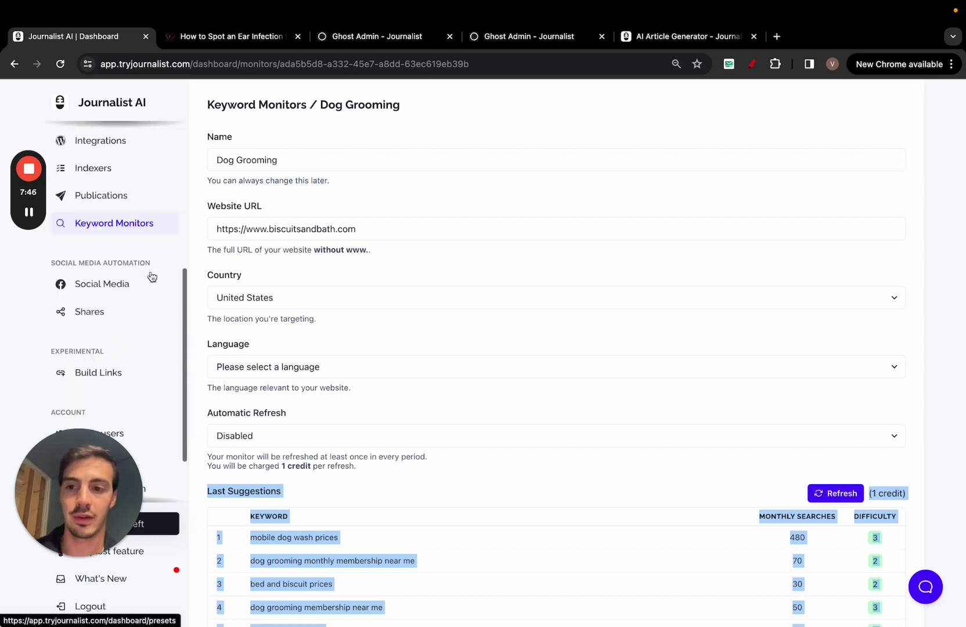
scroll(152, 267, up, 6)
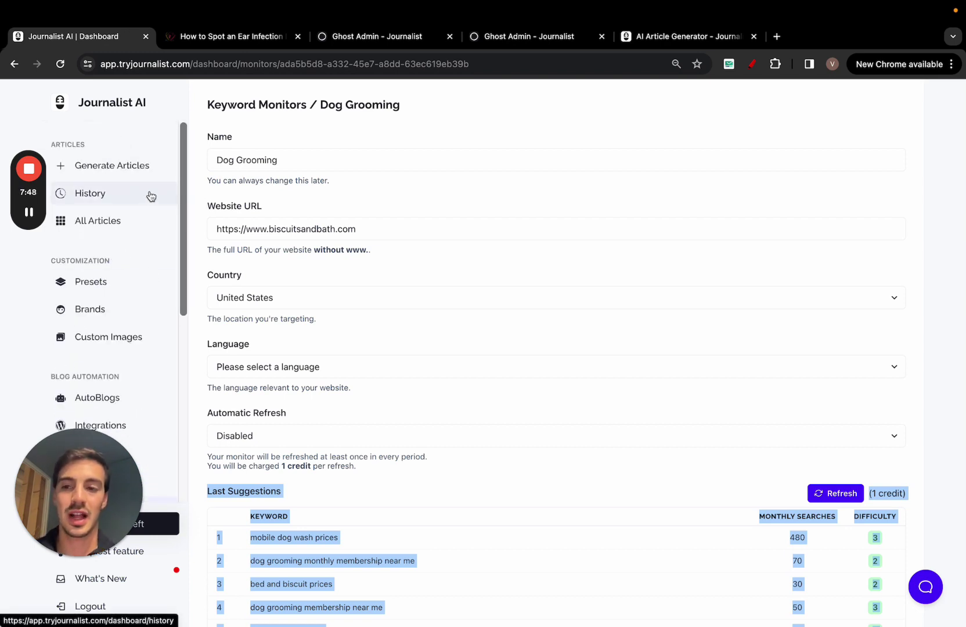
click(122, 293)
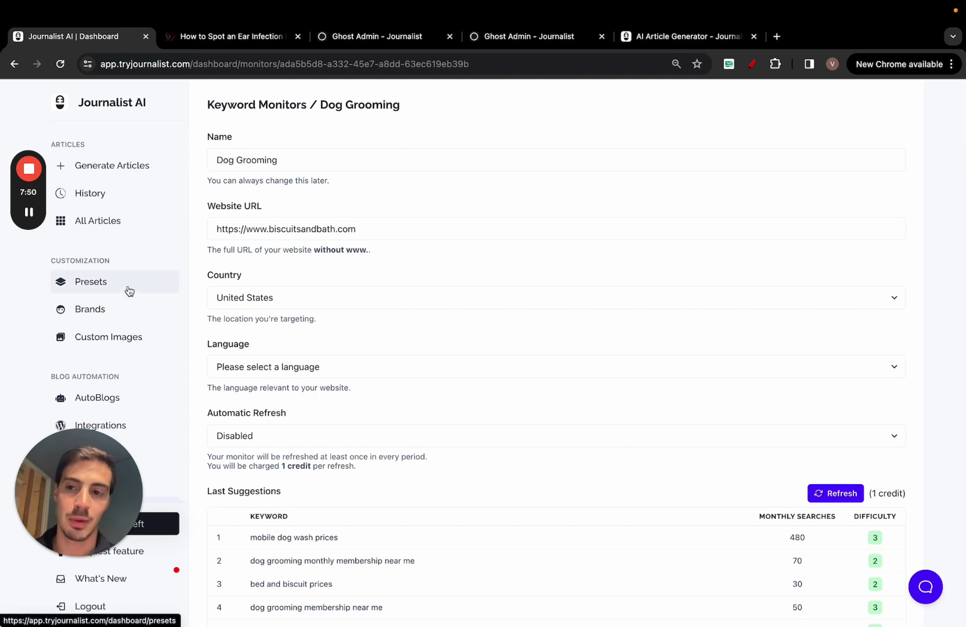
click(133, 163)
scroll(290, 226, down, 2)
Collapse the Base settings and set the quantity to 150 articles.
click(291, 130)
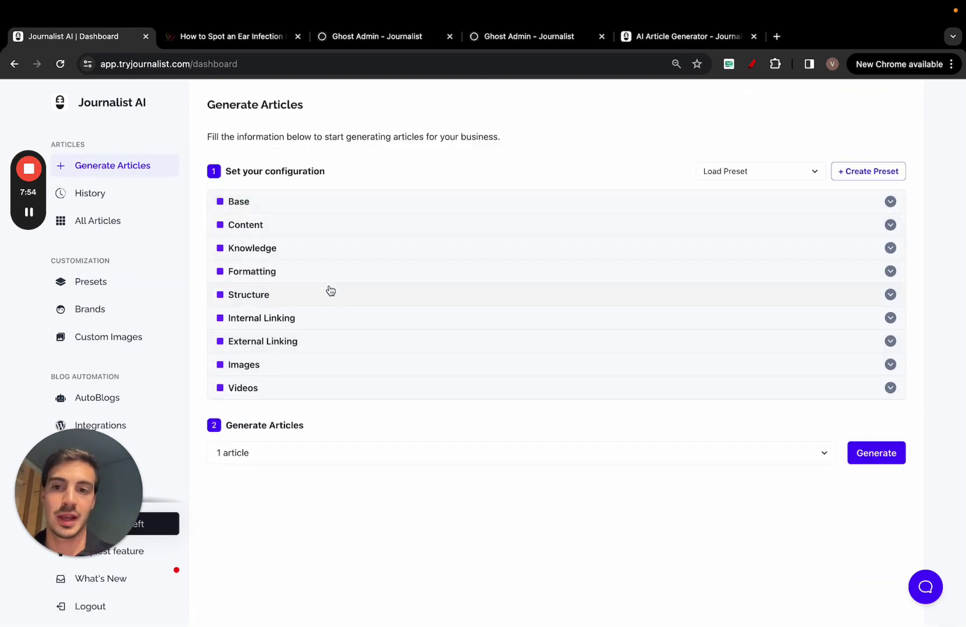
click(294, 452)
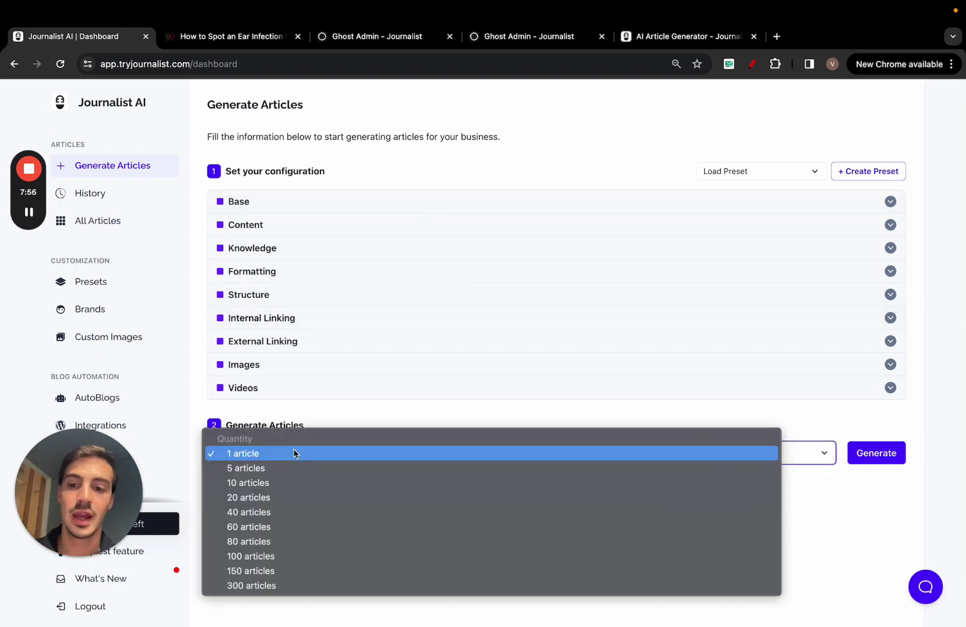
click(295, 571)
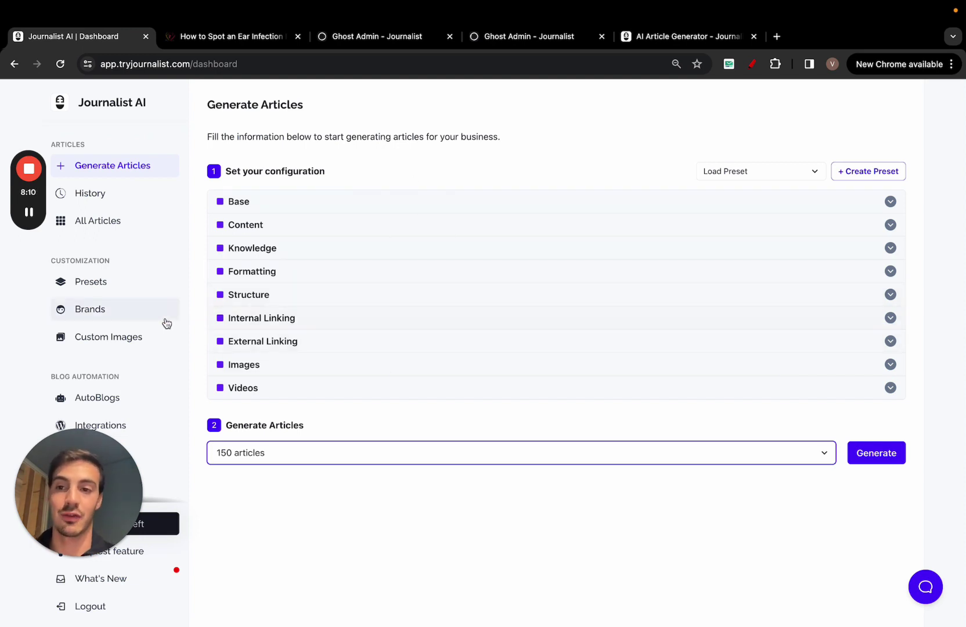
scroll(163, 321, down, 5)
scroll(164, 320, up, 5)
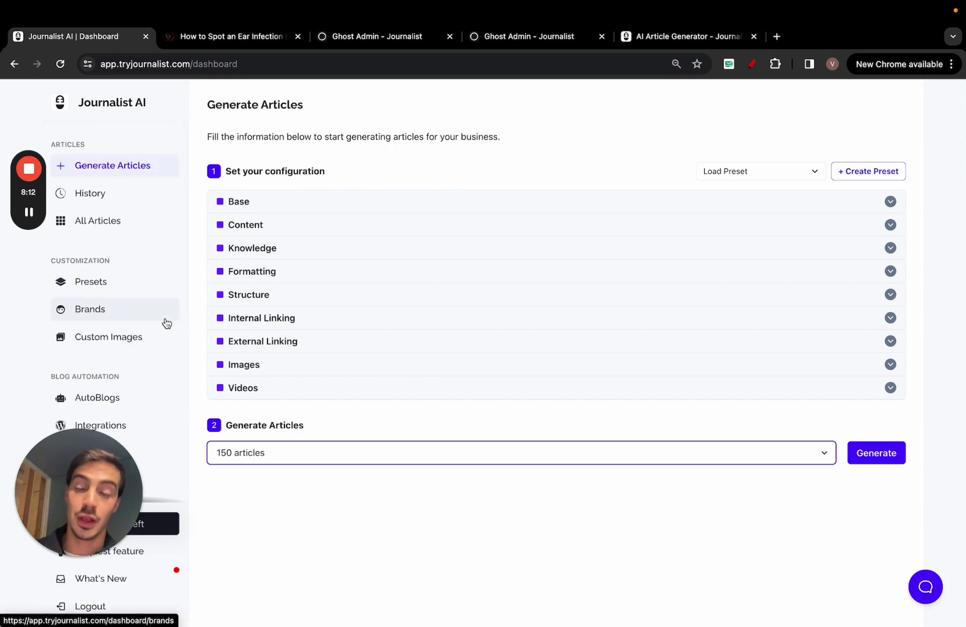